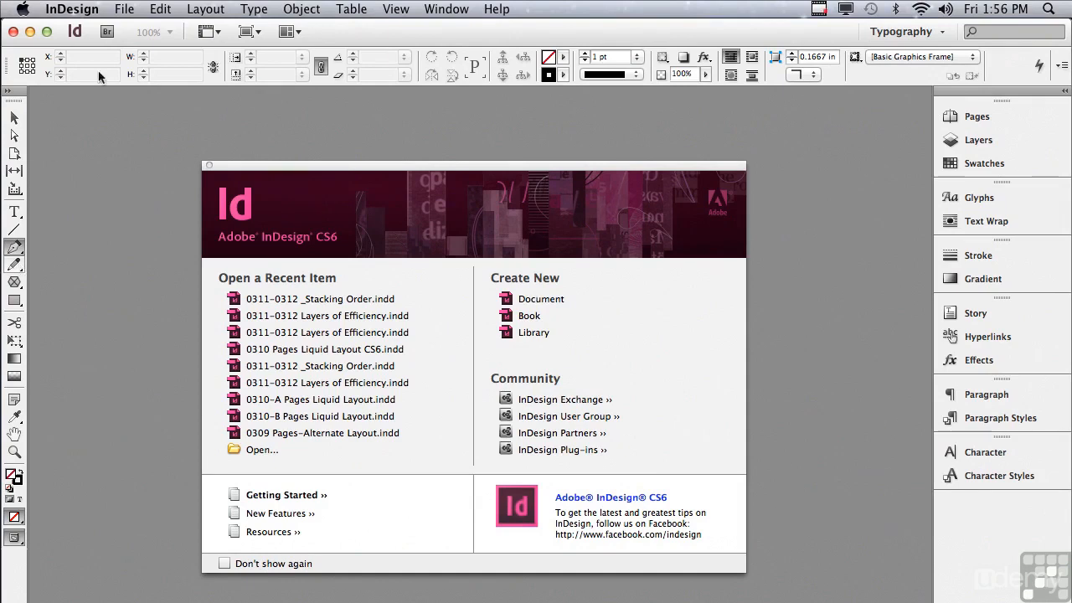
Step: Create a new one-page Letter print document with the default preset
click(124, 8)
mouse_move(134, 32)
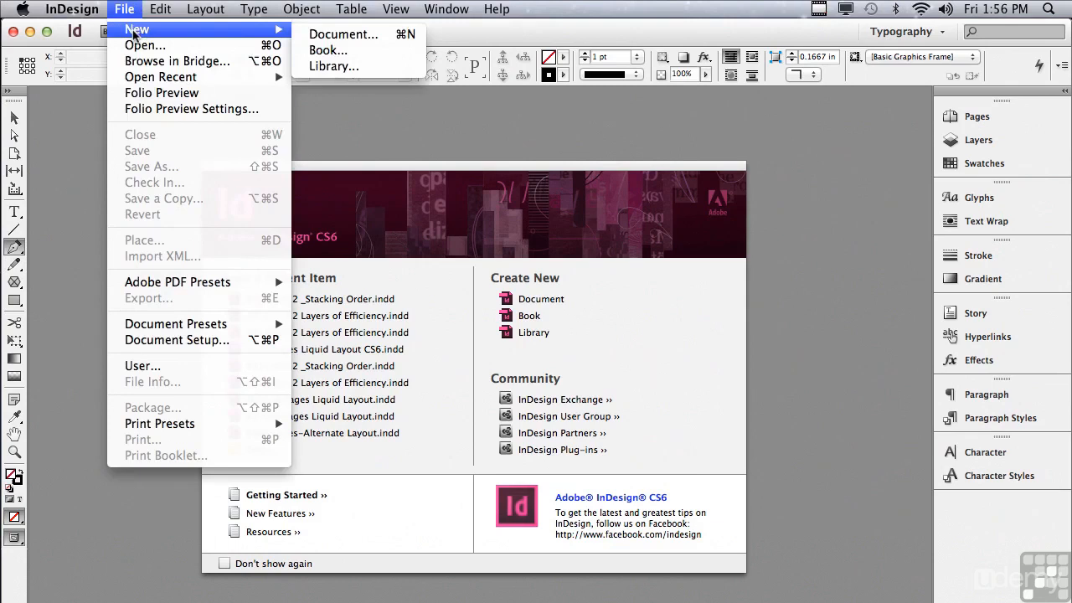
click(303, 35)
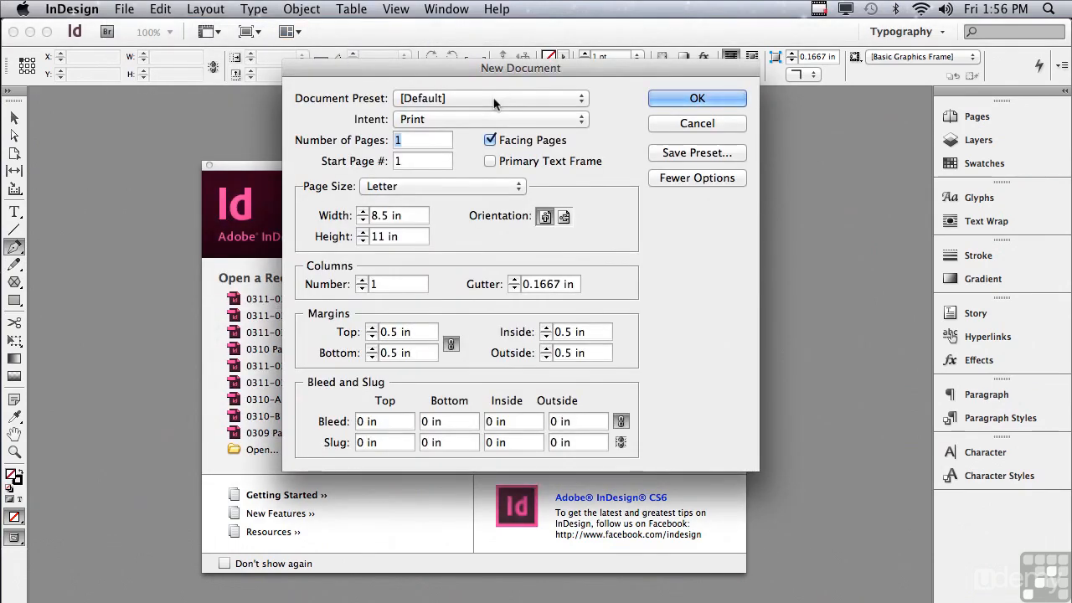
click(662, 100)
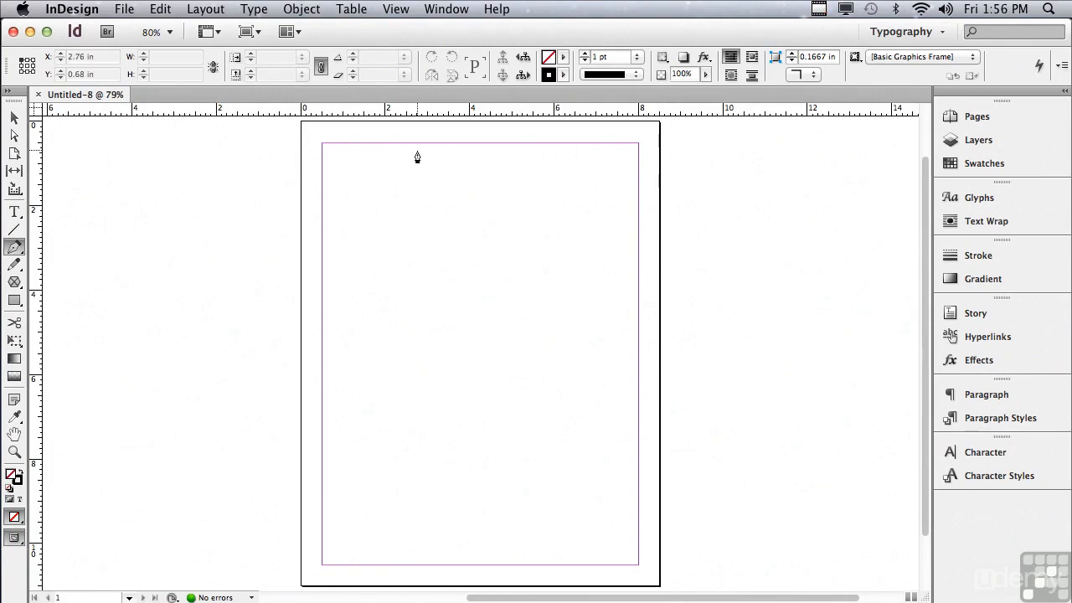
Step: Draw a text frame about 2.08 by 1.94 in from the page's upper-left margin corner
click(15, 213)
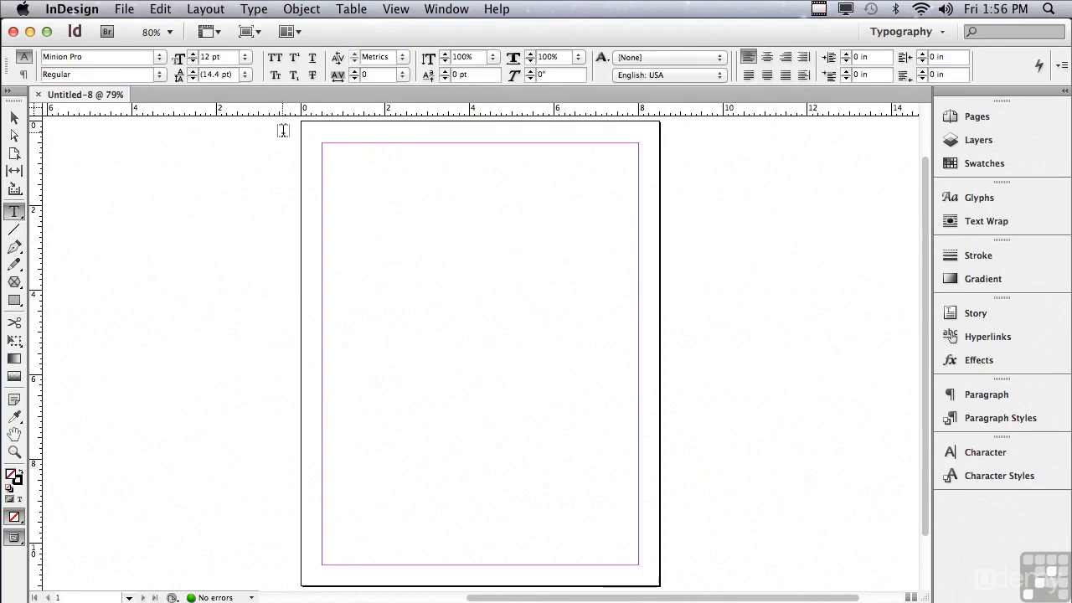
drag(322, 139, 409, 223)
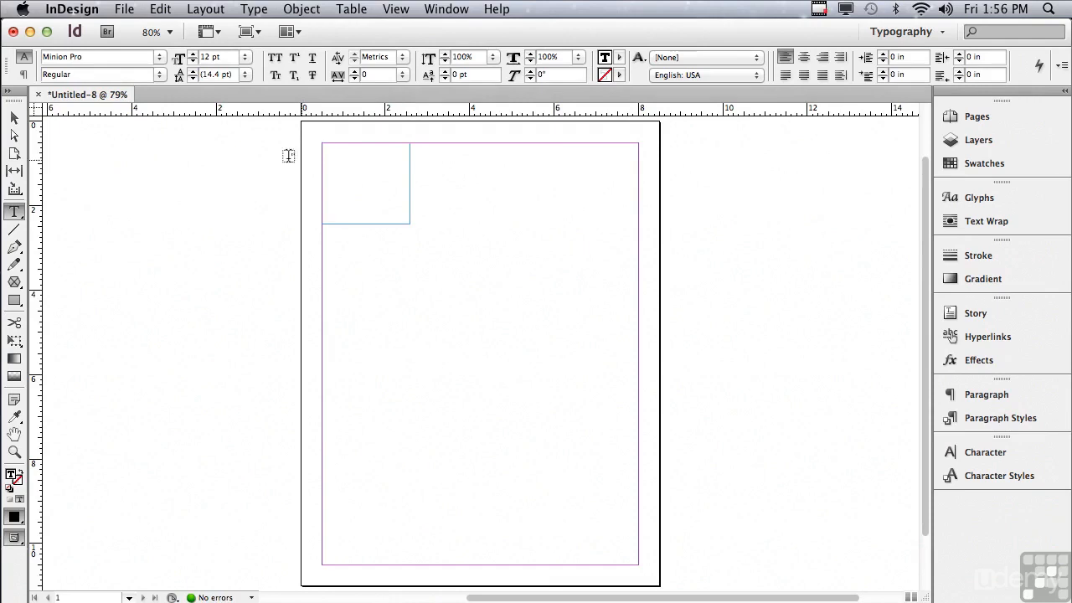
click(17, 119)
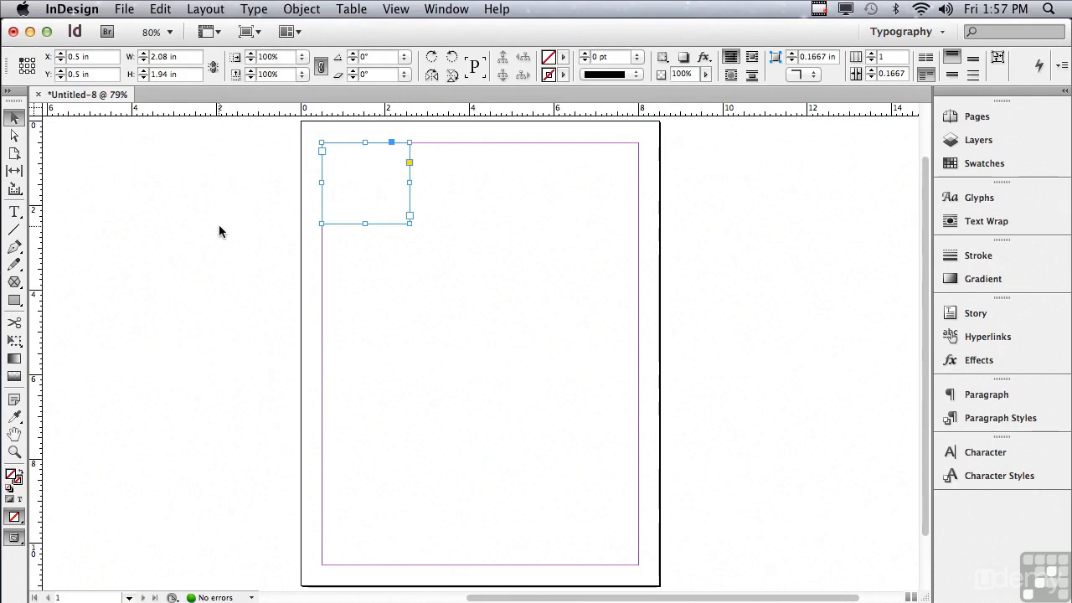
Step: Draw a rectangle placeholder frame about 2.08 by 1.94 in directly below the text frame, aligned with its edges
click(15, 282)
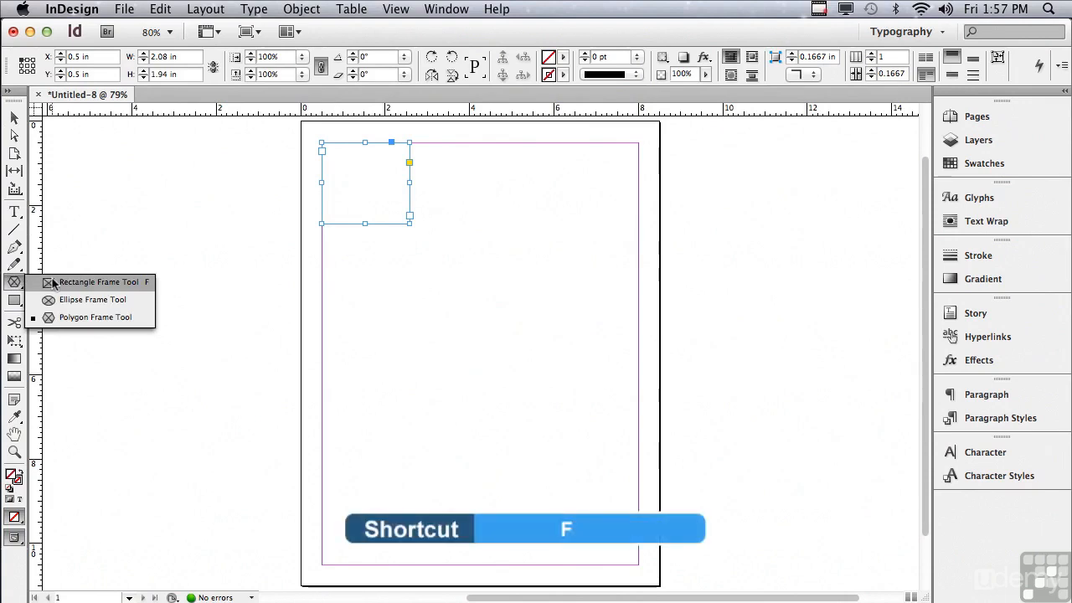
click(53, 283)
drag(323, 242, 409, 316)
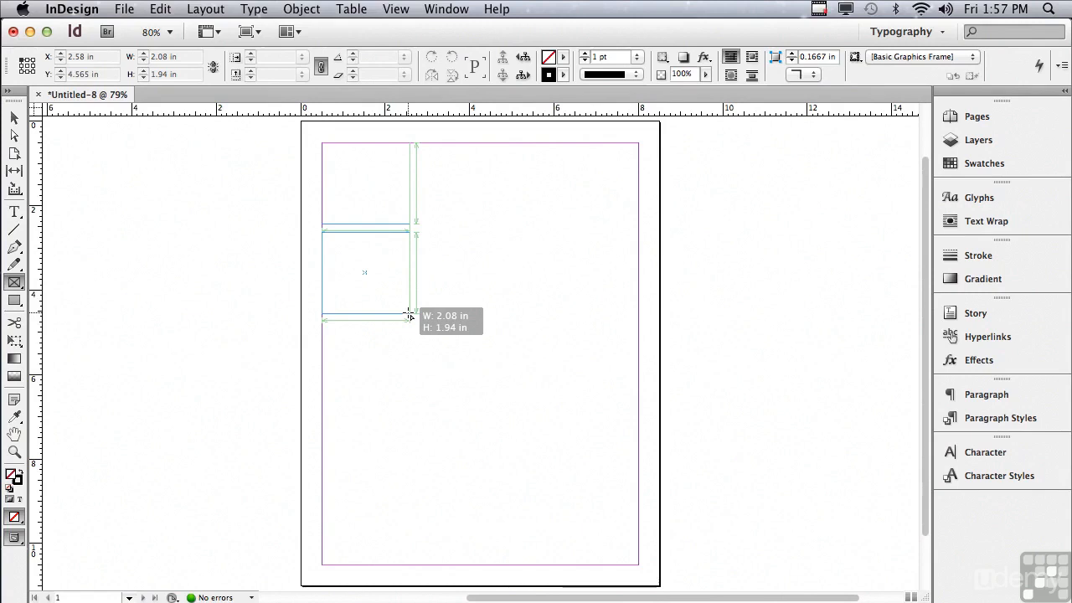
drag(409, 315, 409, 314)
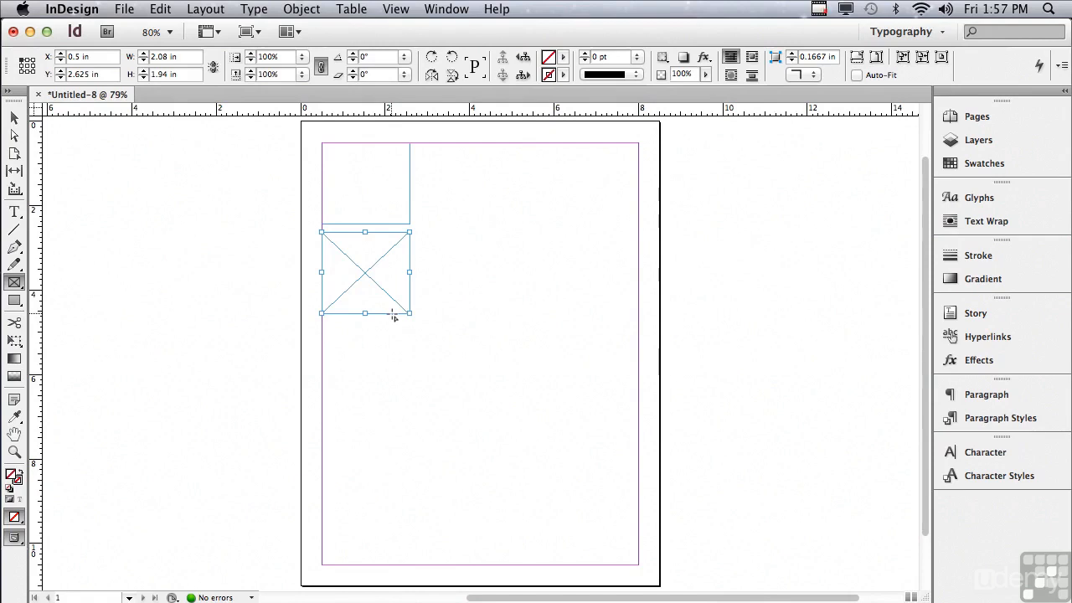
Step: Draw two rectangles about 2.08 by 1.94 in, one below the placeholder frame and one at the top margin beside the text frame
click(10, 308)
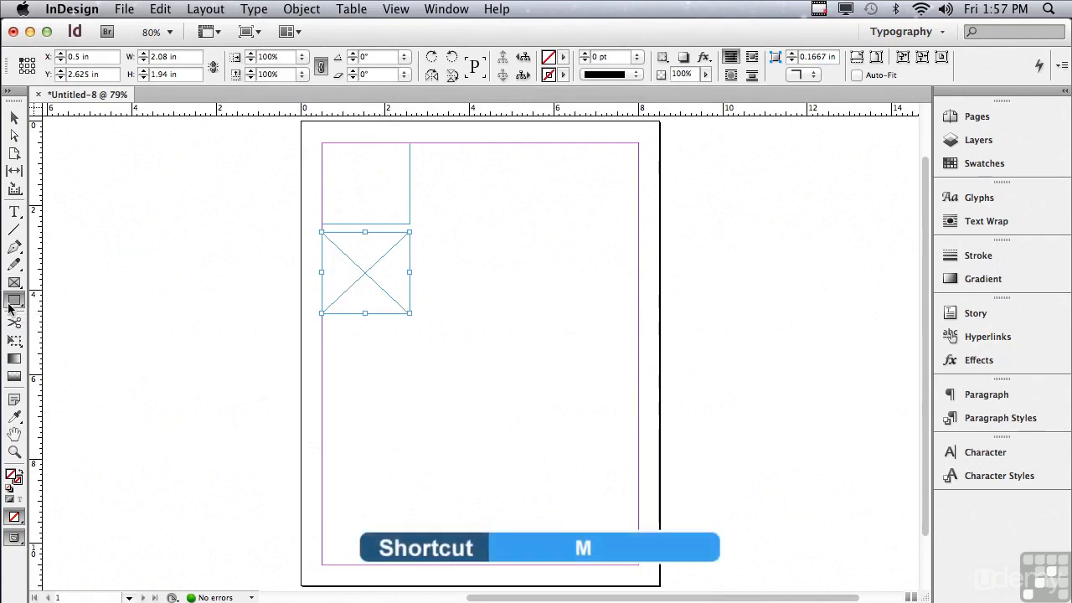
drag(322, 321, 408, 406)
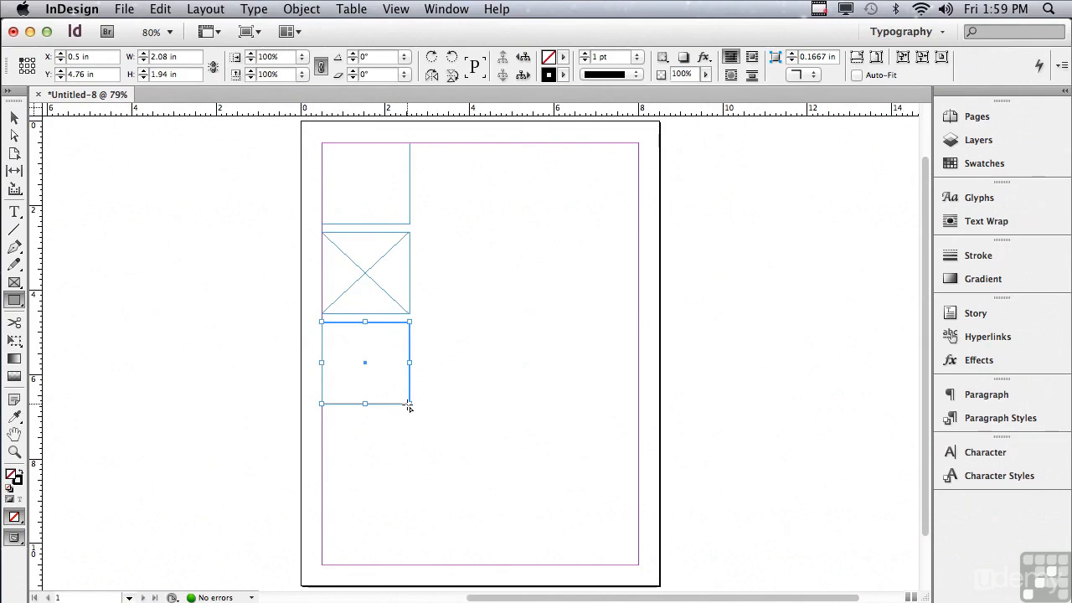
click(14, 301)
drag(452, 143, 537, 225)
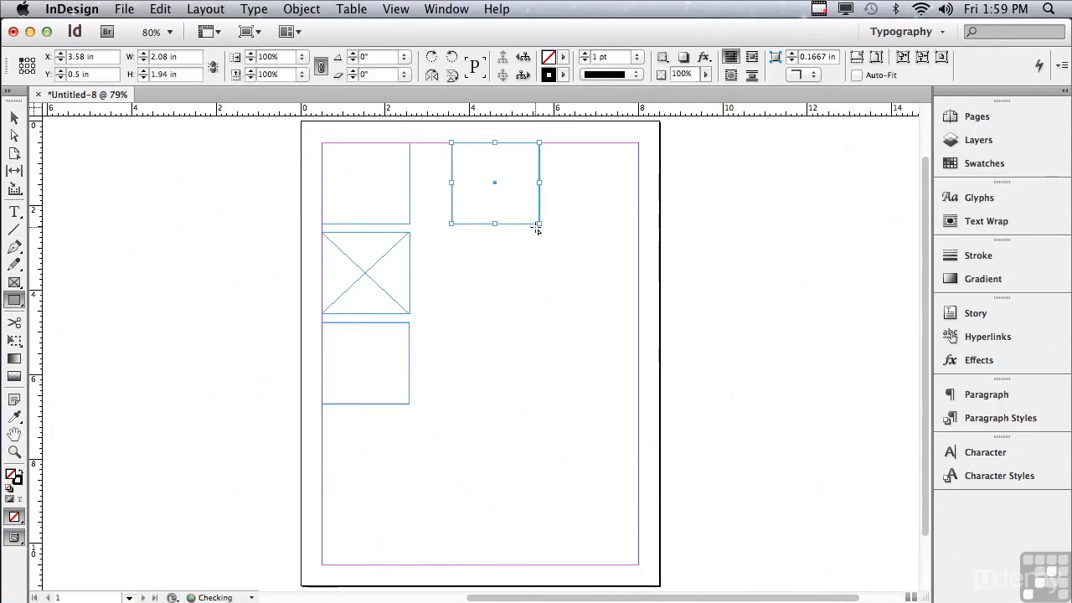
Step: Create a rectangle exactly 3 in wide and 3 in high just below the second column's top rectangle
click(452, 234)
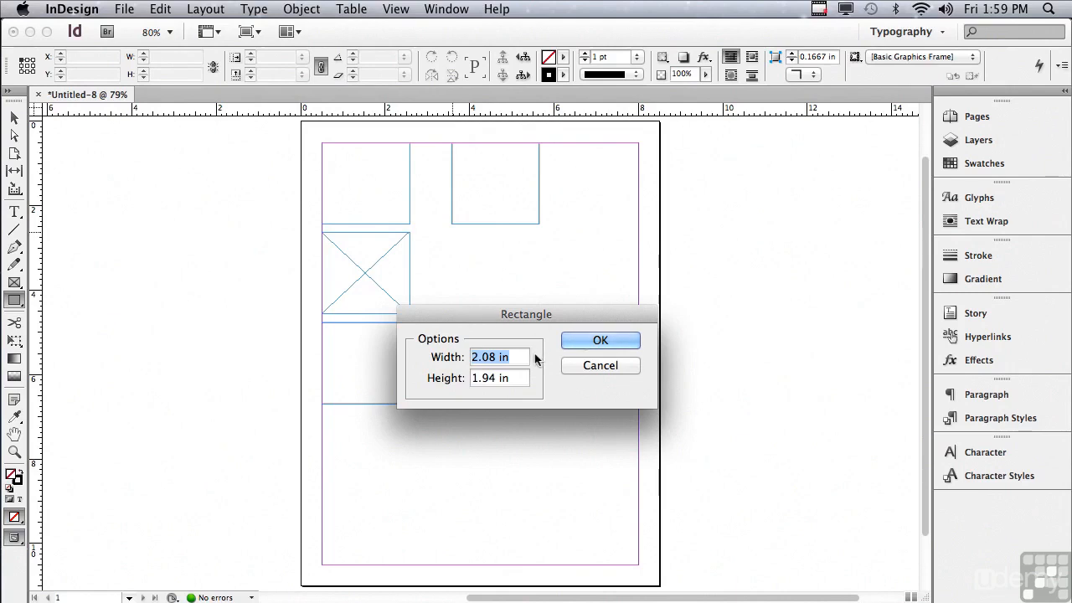
text(3)
key(Tab)
text(3)
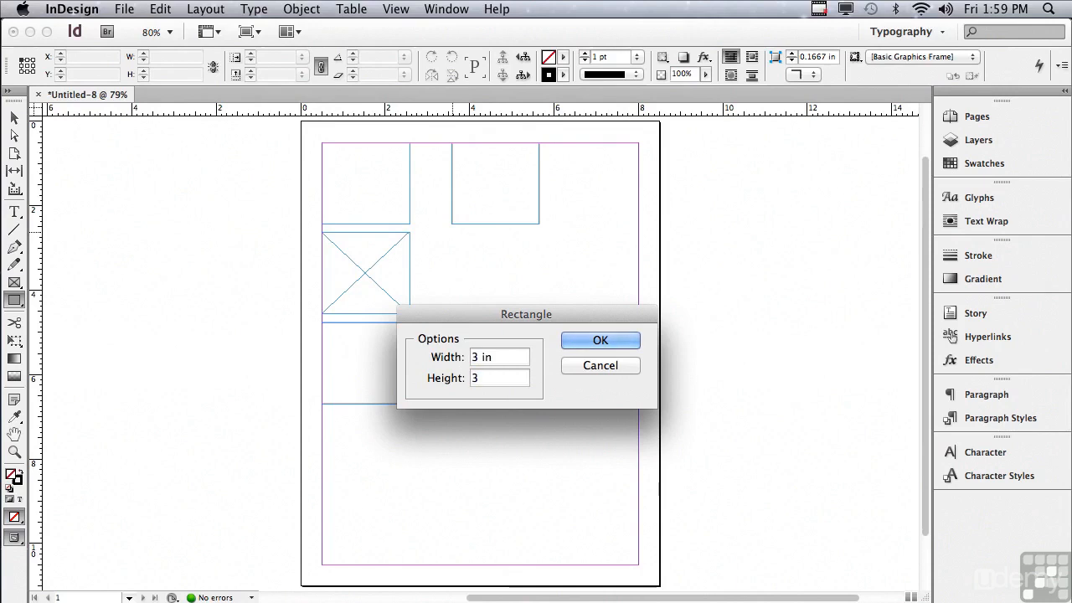
click(565, 340)
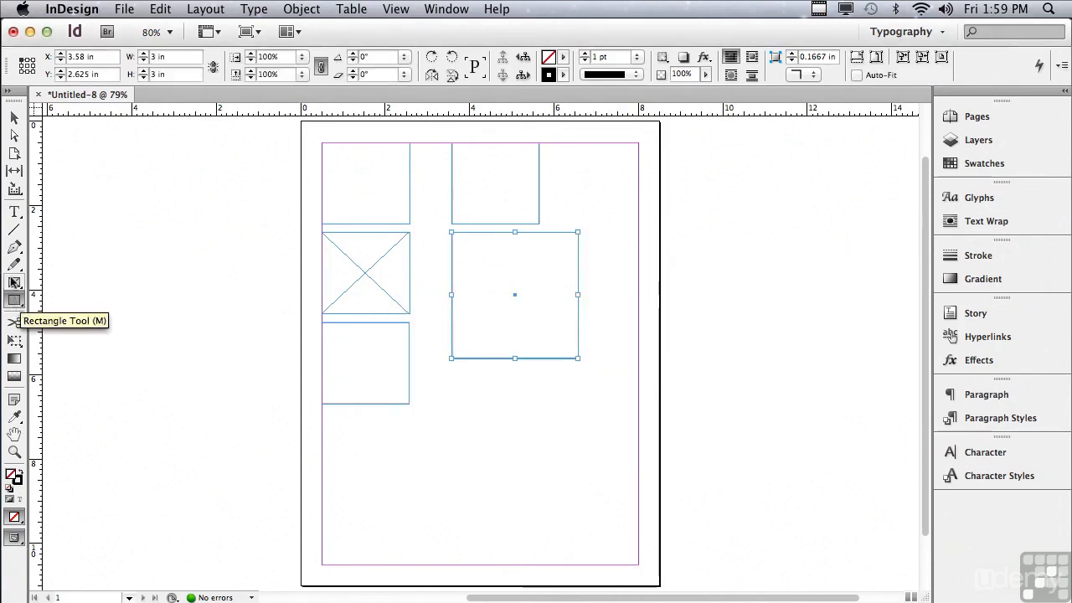
Step: Add two ellipses below the 3 in square: one 2.125 by 2.04 in, and one about 2.28 by 2.06 in beneath it
click(12, 300)
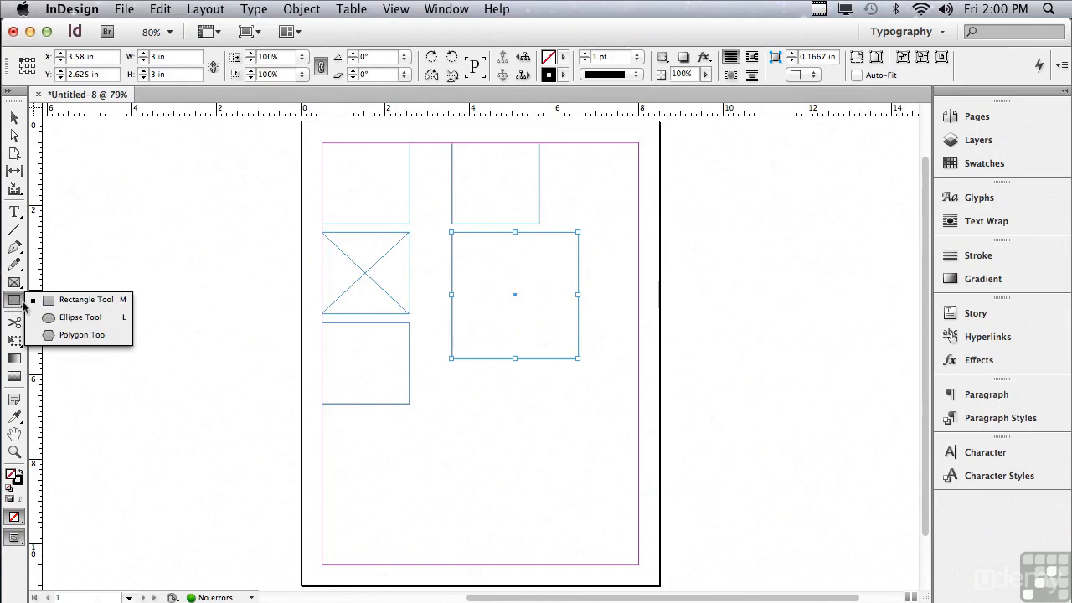
click(66, 318)
click(450, 376)
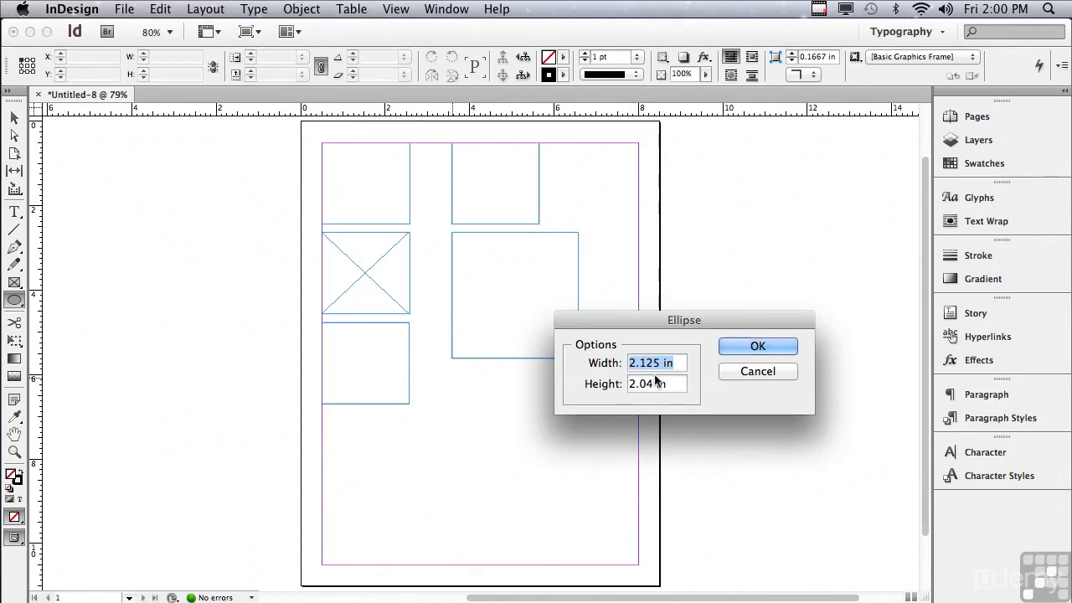
click(738, 346)
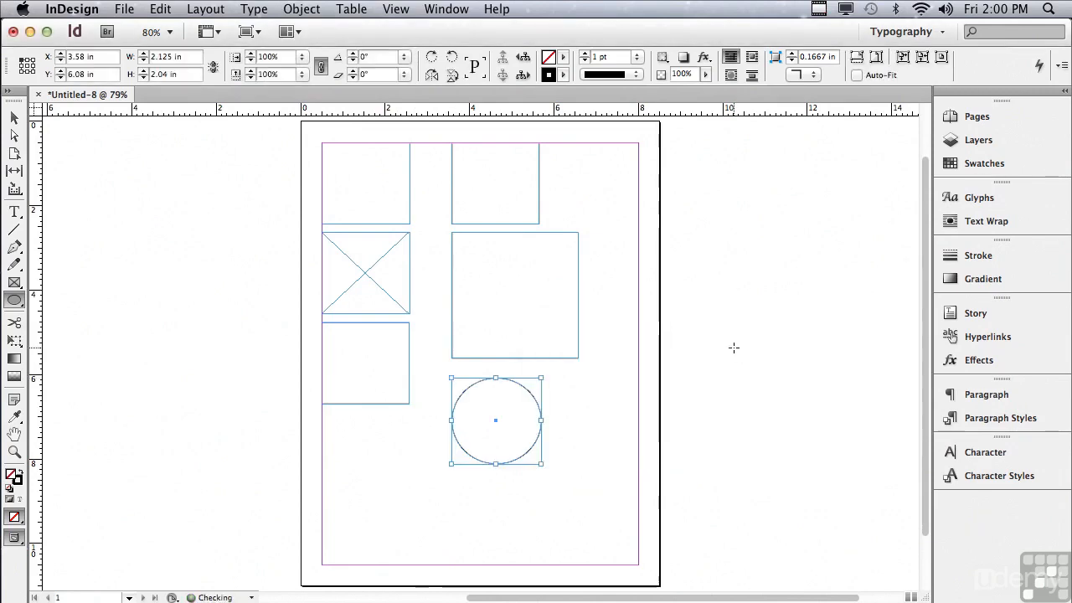
drag(452, 477, 548, 565)
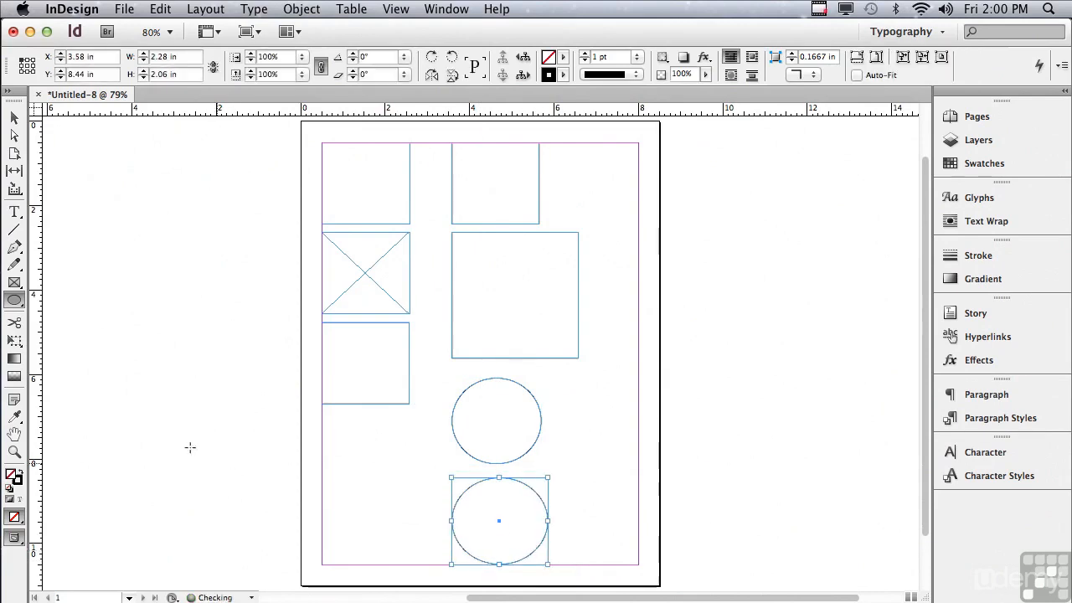
Step: Create a 2 by 2 in polygon with 6 sides and 0% star inset on the pasteboard beside the page
click(12, 306)
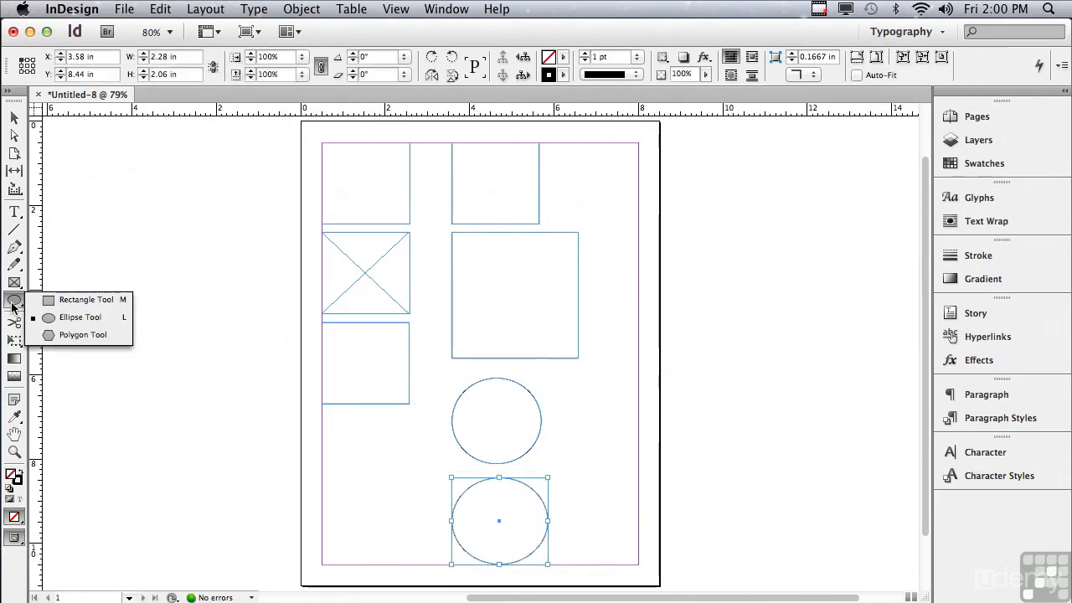
click(54, 335)
click(514, 311)
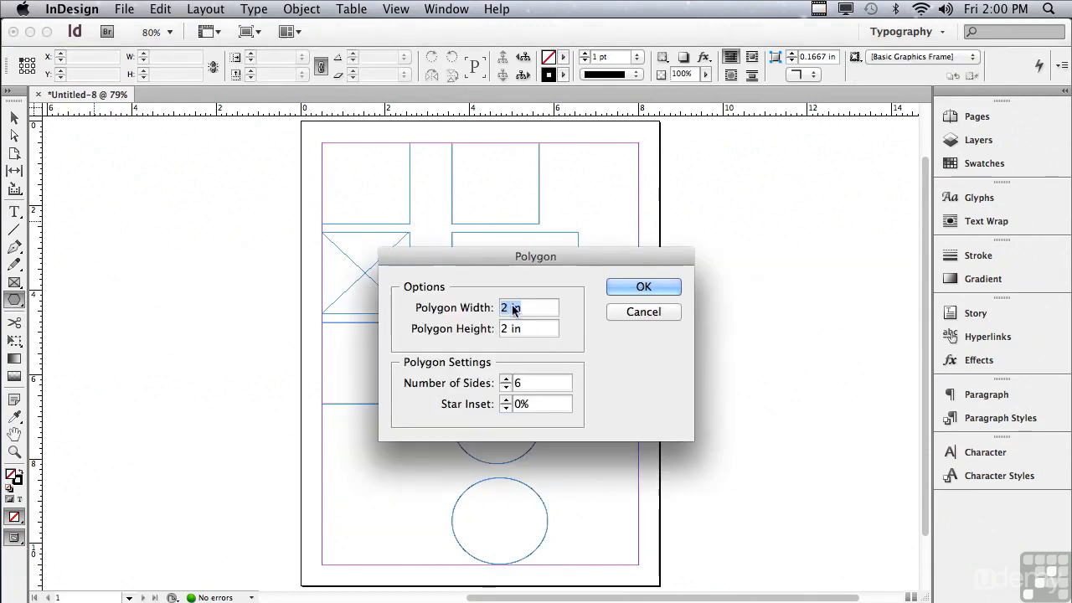
click(641, 289)
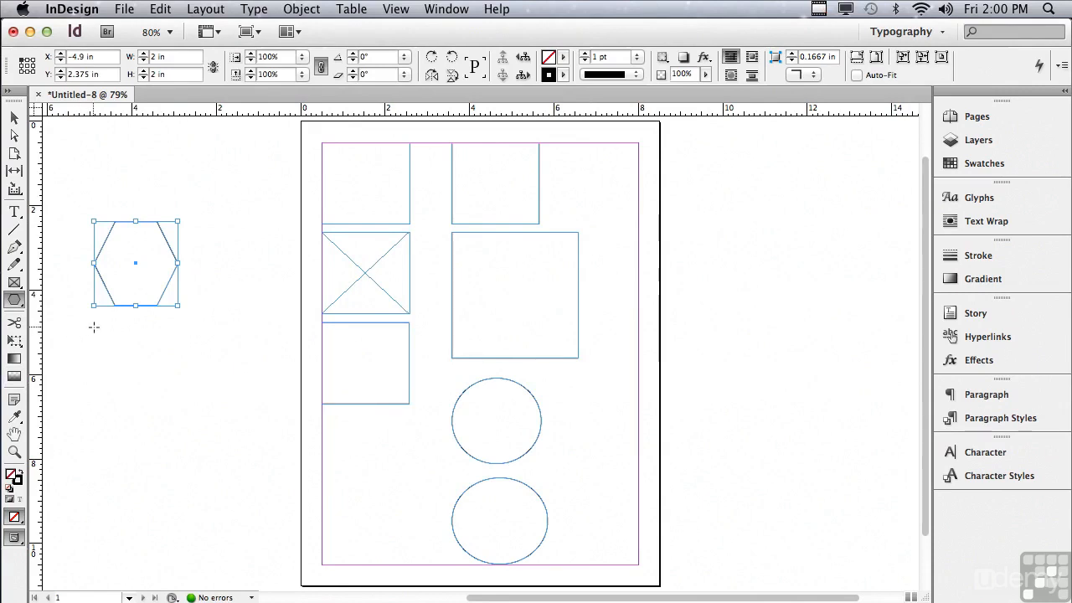
Step: Create a 2 by 2 in star below the hexagon using 5 sides and a 50% star inset
click(94, 326)
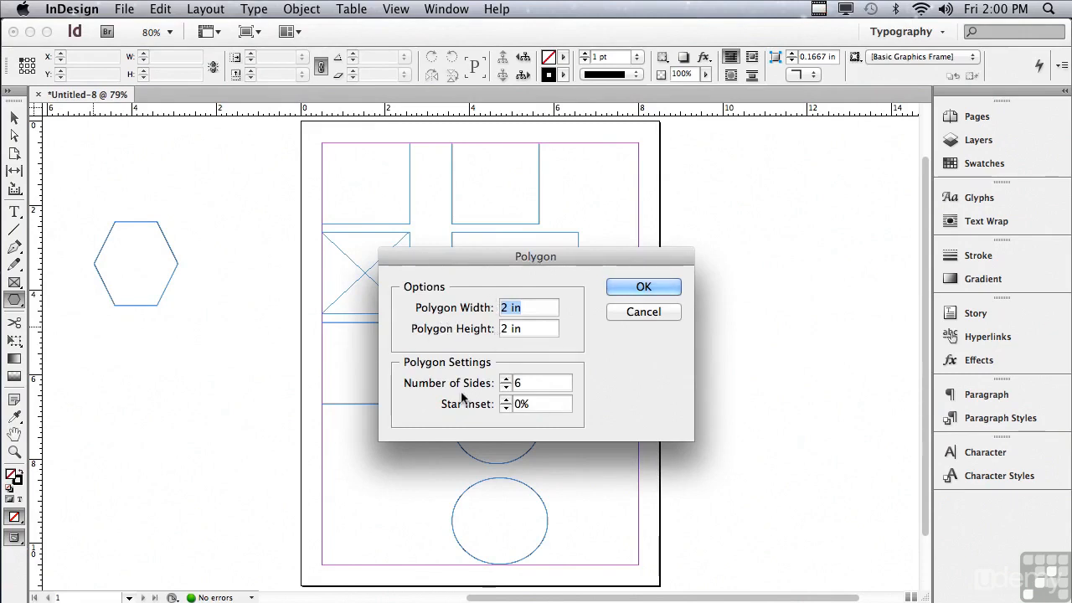
drag(521, 384, 493, 389)
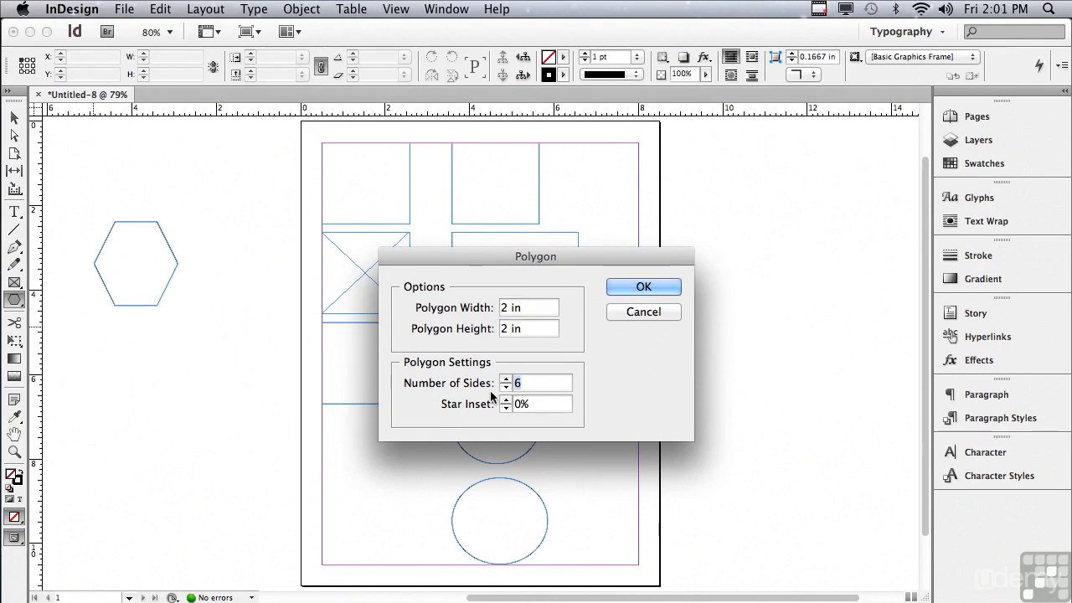
text(5)
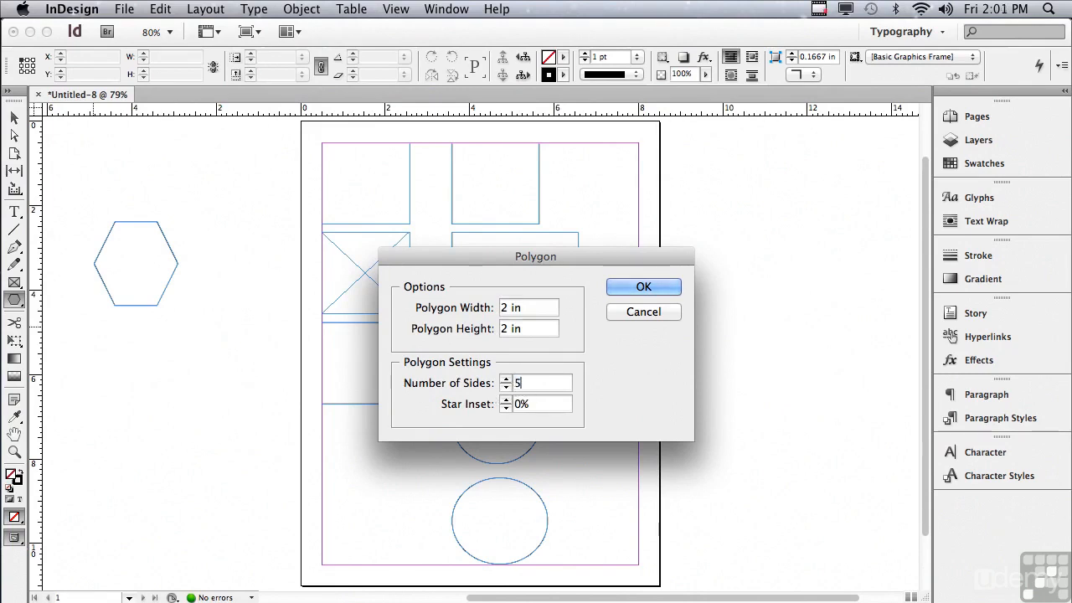
click(514, 405)
text(5)
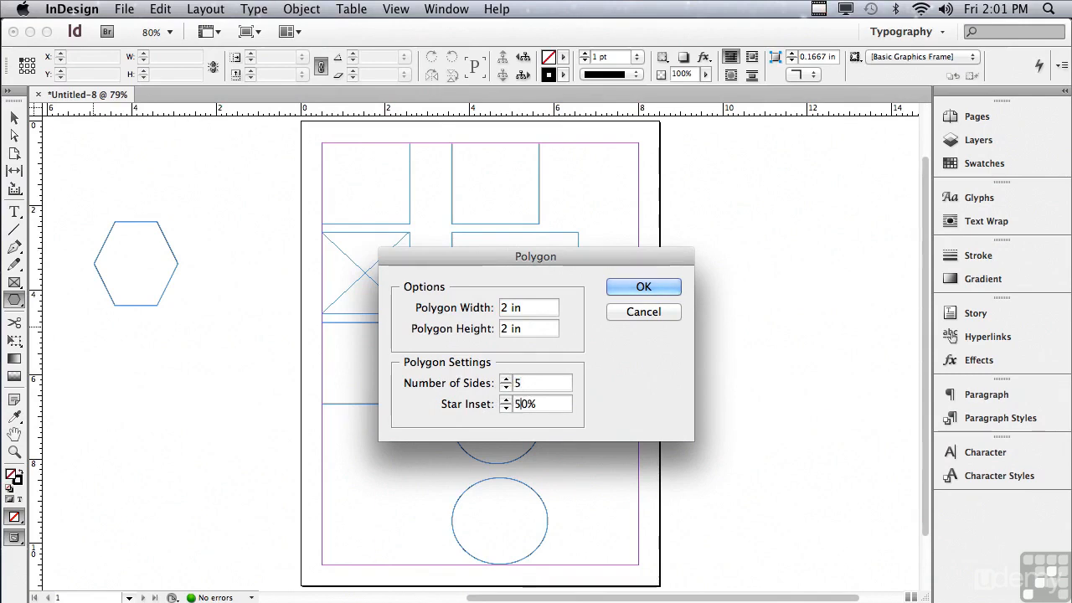
click(617, 287)
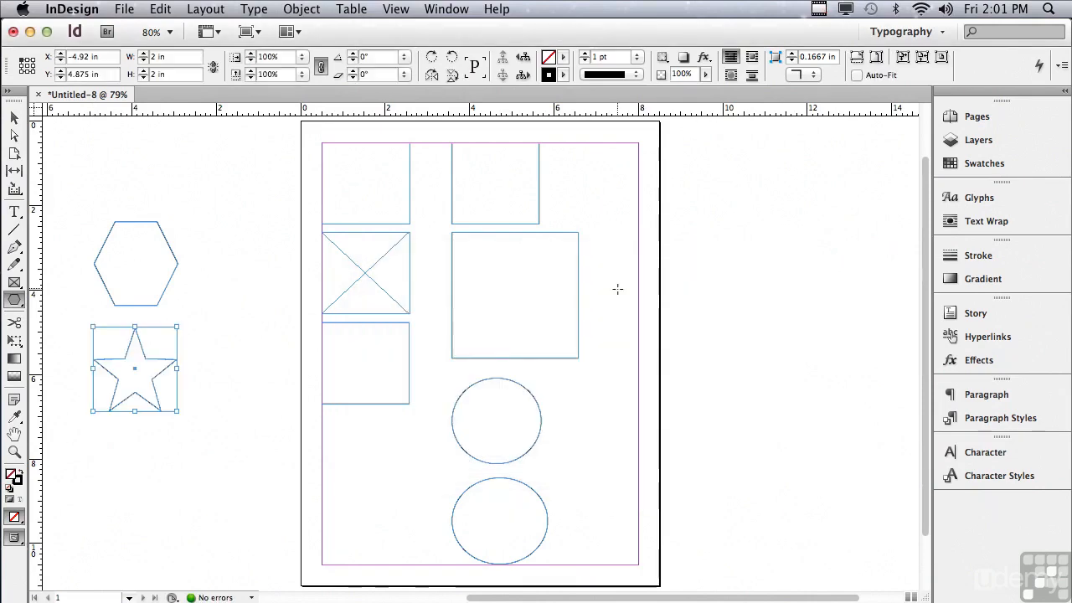
Step: Create a 2 by 2 in, 20-sided polygon with 10% star inset below the star, and another about 2.46 by 2.56 in overlapping the hexagon's top
click(92, 426)
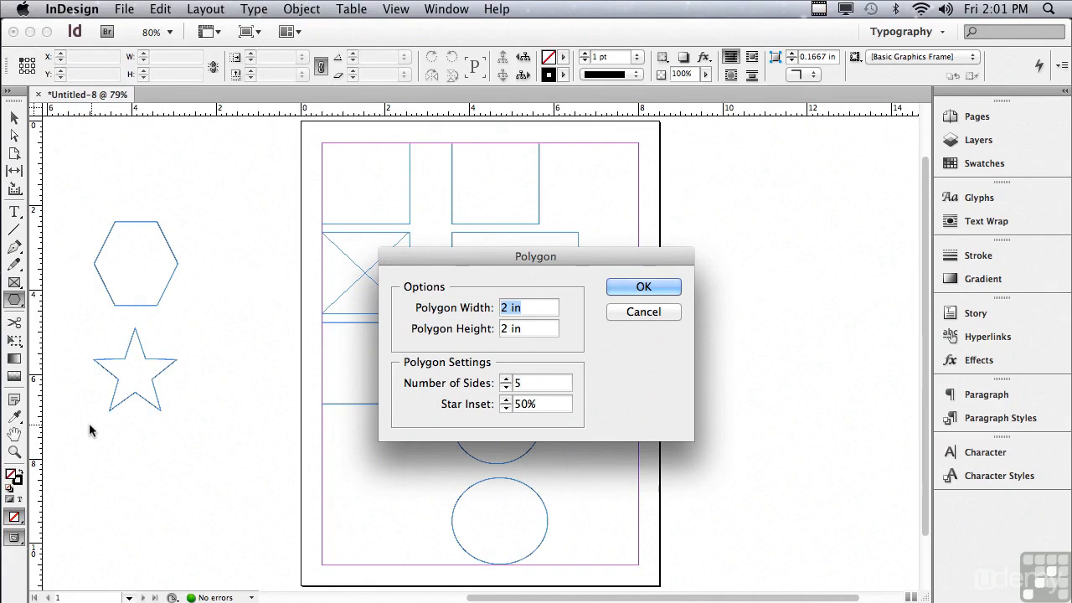
click(504, 389)
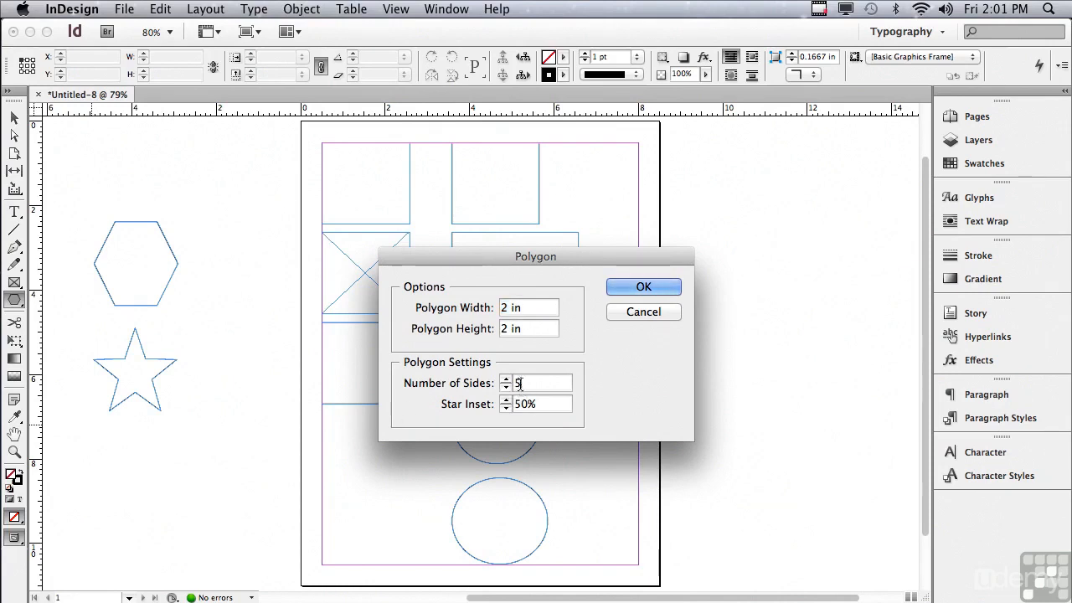
text(20)
drag(520, 404, 500, 407)
text(1)
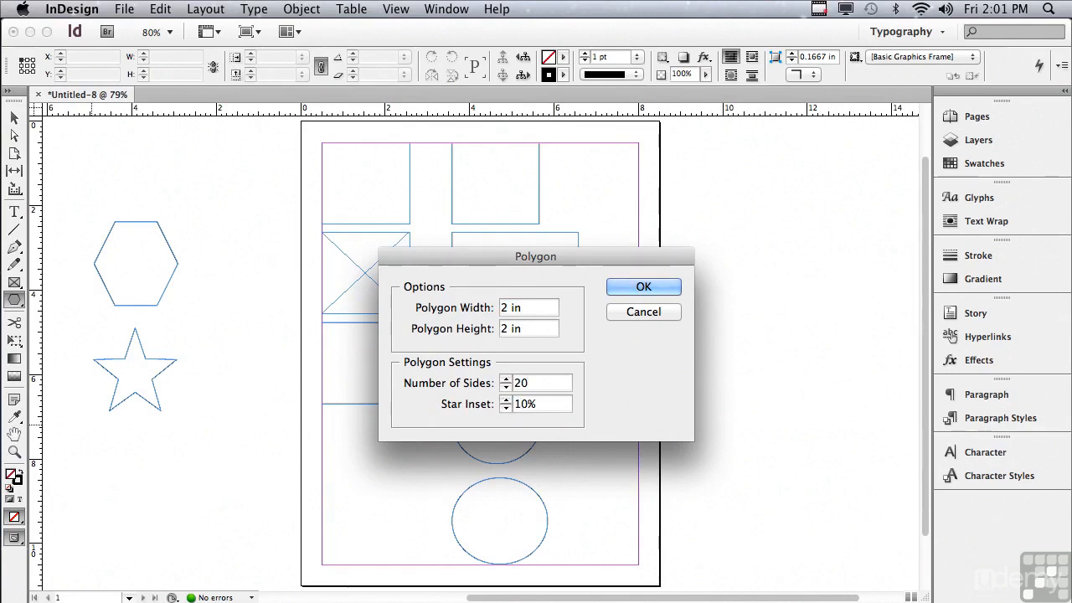
click(621, 287)
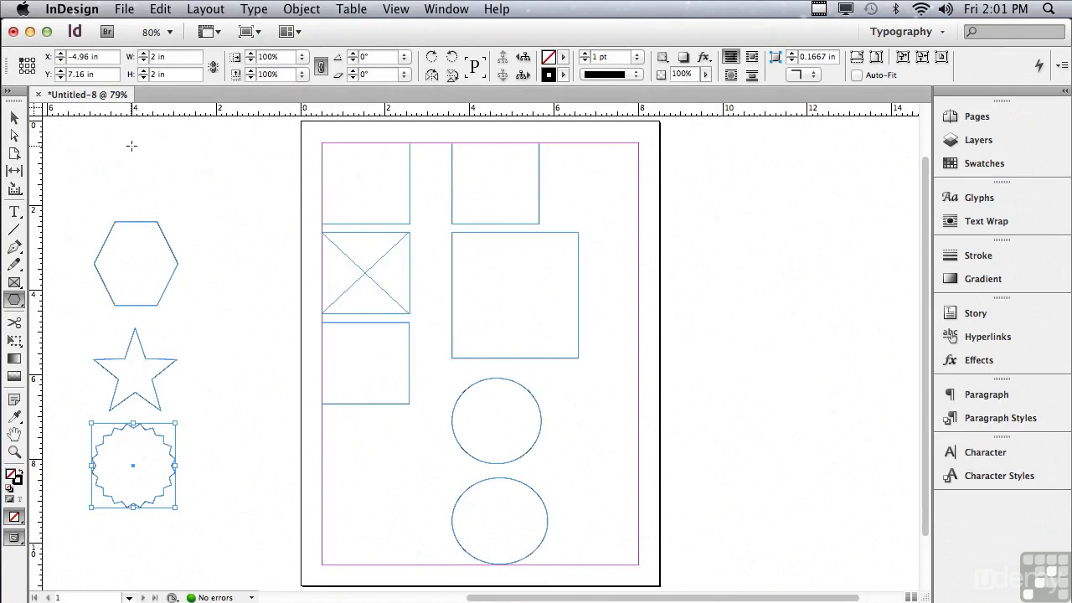
drag(132, 146, 237, 254)
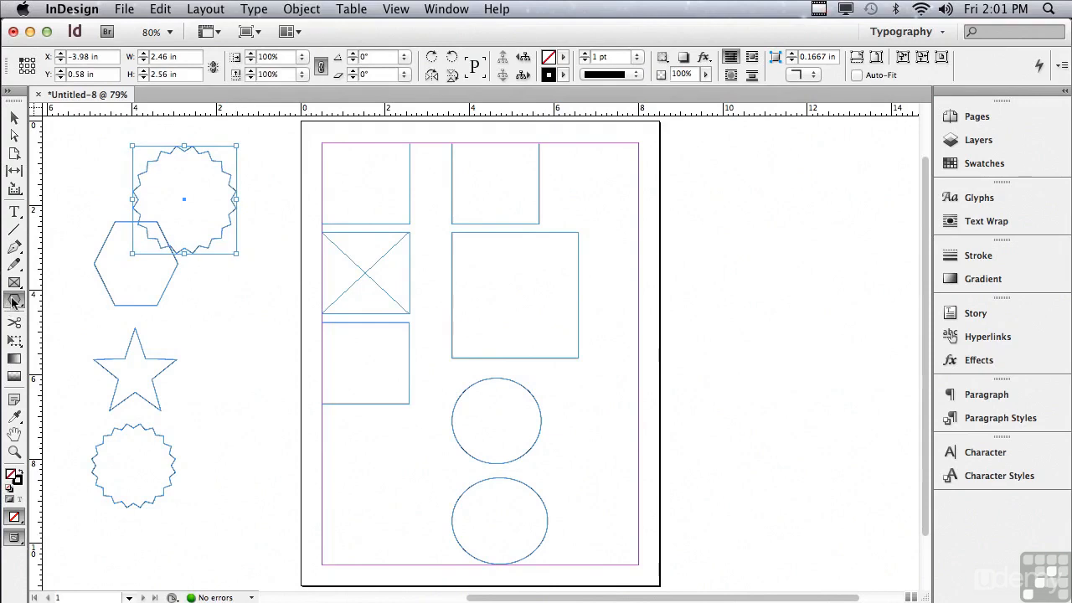
Step: Create a 2.46 by 2.56 in polygon with 6 sides and 0% star inset between the star and the page, and restore the Rectangle tool
click(194, 335)
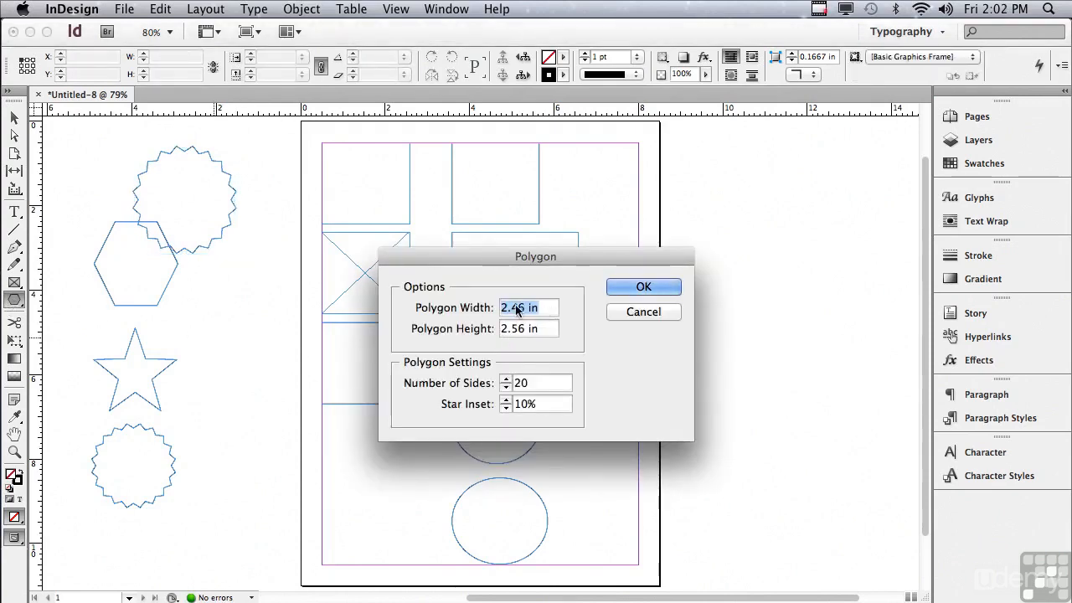
double_click(518, 382)
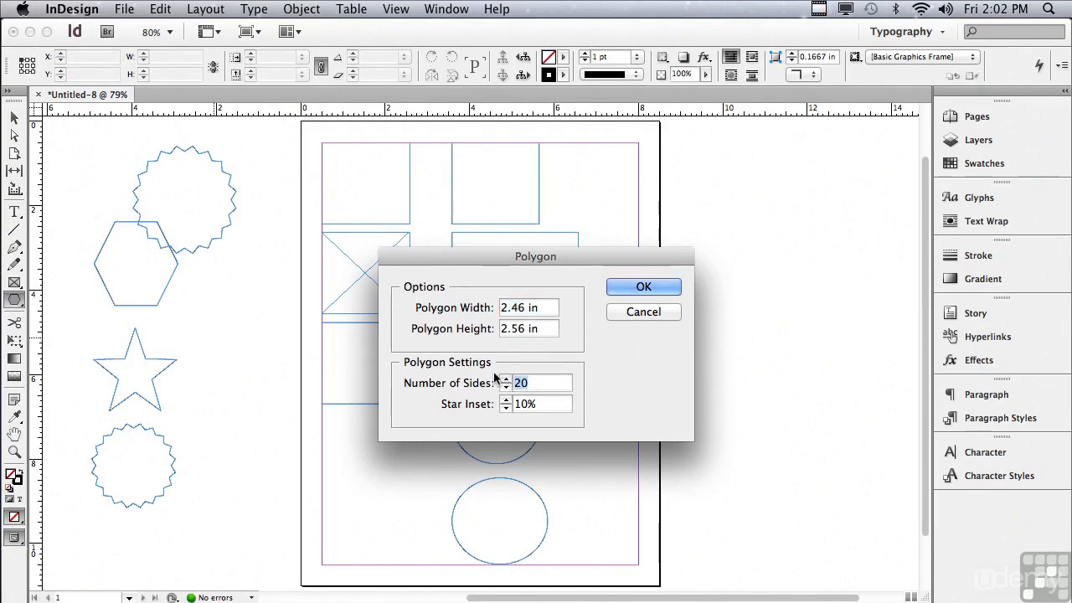
text(6)
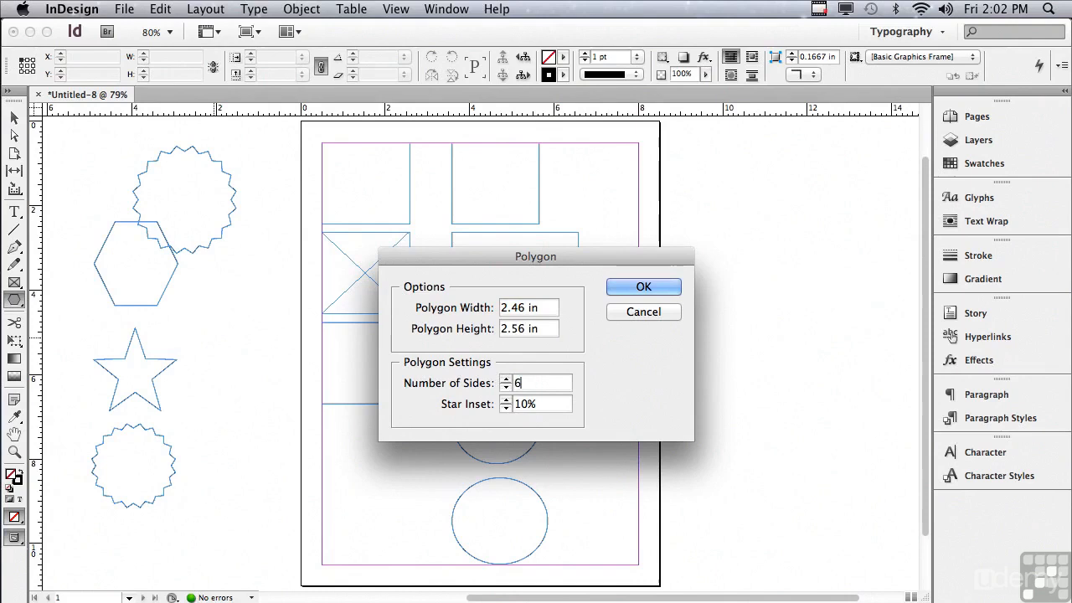
double_click(528, 404)
text(0)
click(641, 285)
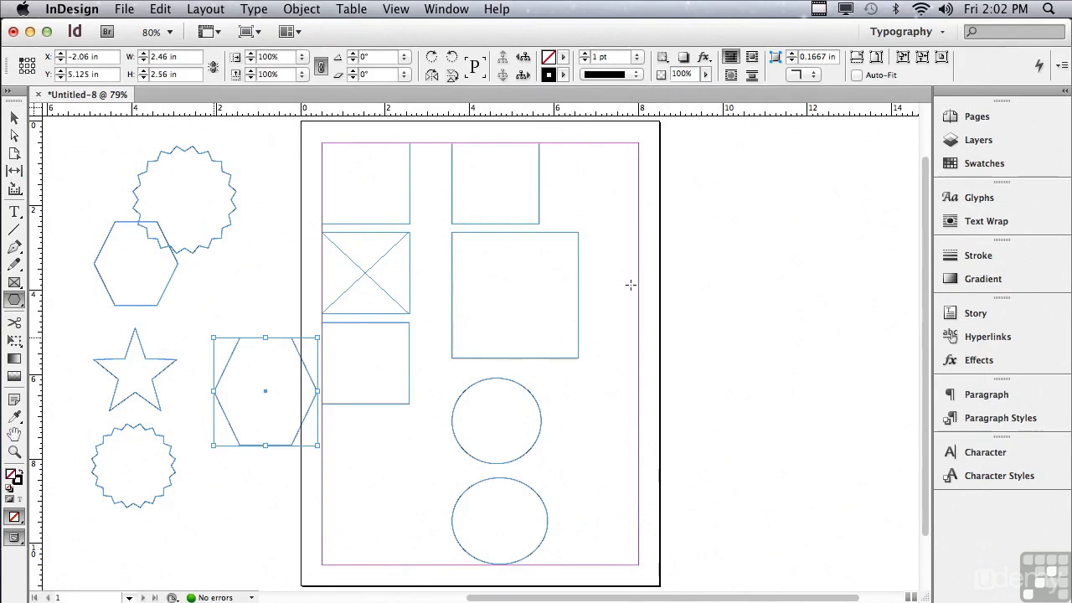
click(14, 301)
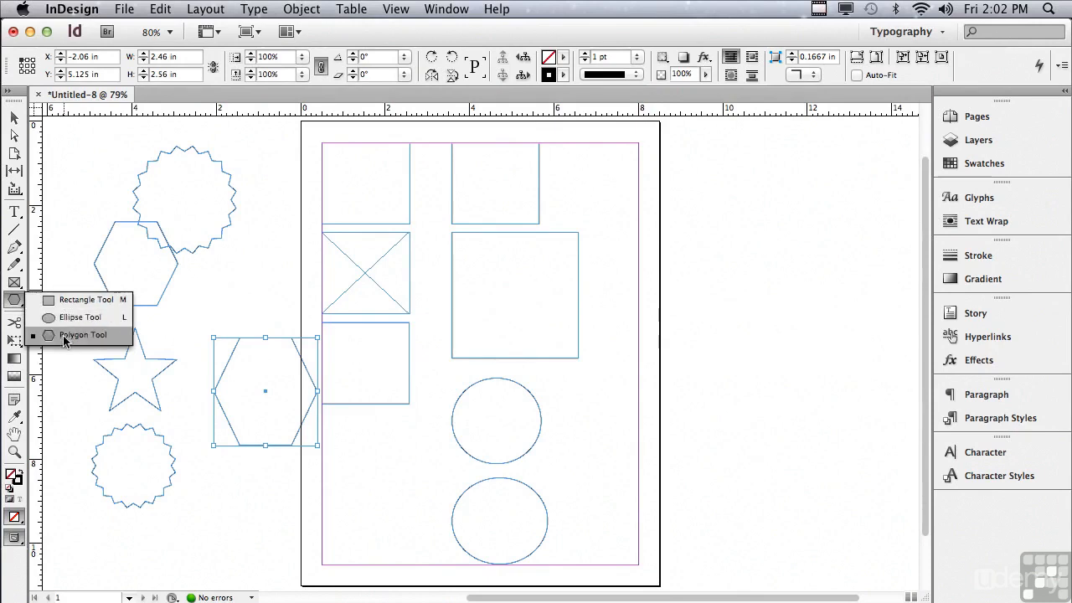
click(64, 301)
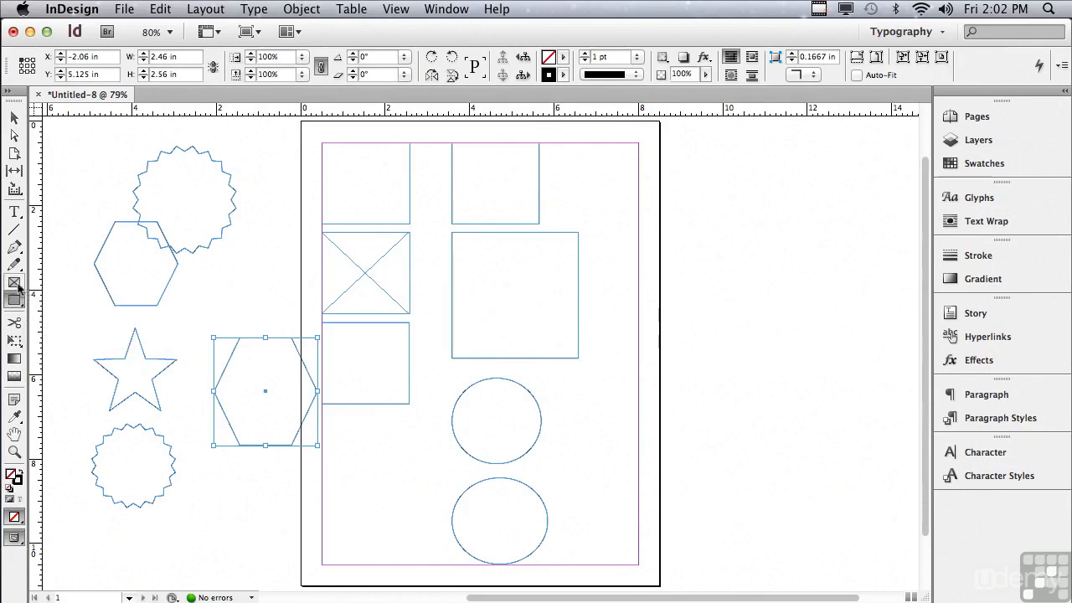
Step: Draw a square placeholder frame about 2.49 in wide on the pasteboard to the right of the page with the Rectangle Frame tool
click(15, 282)
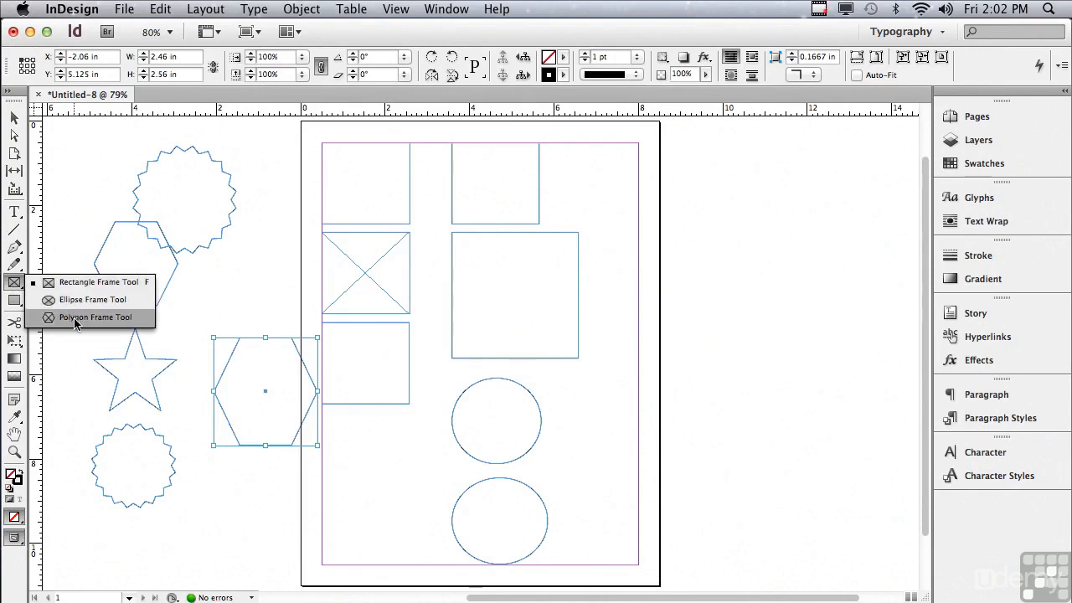
click(83, 282)
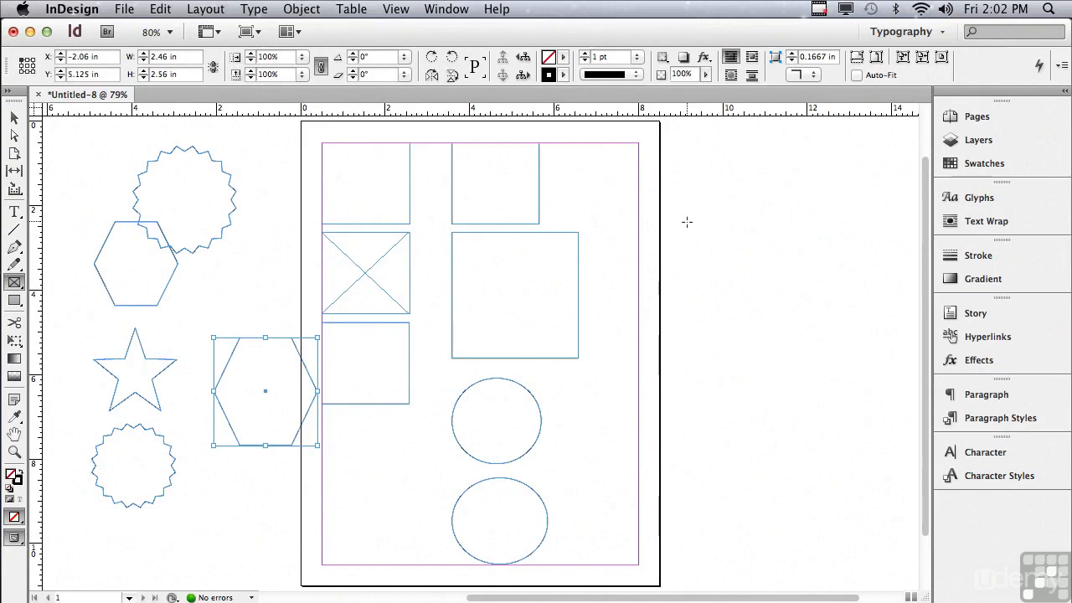
drag(687, 222, 762, 316)
key(shift)
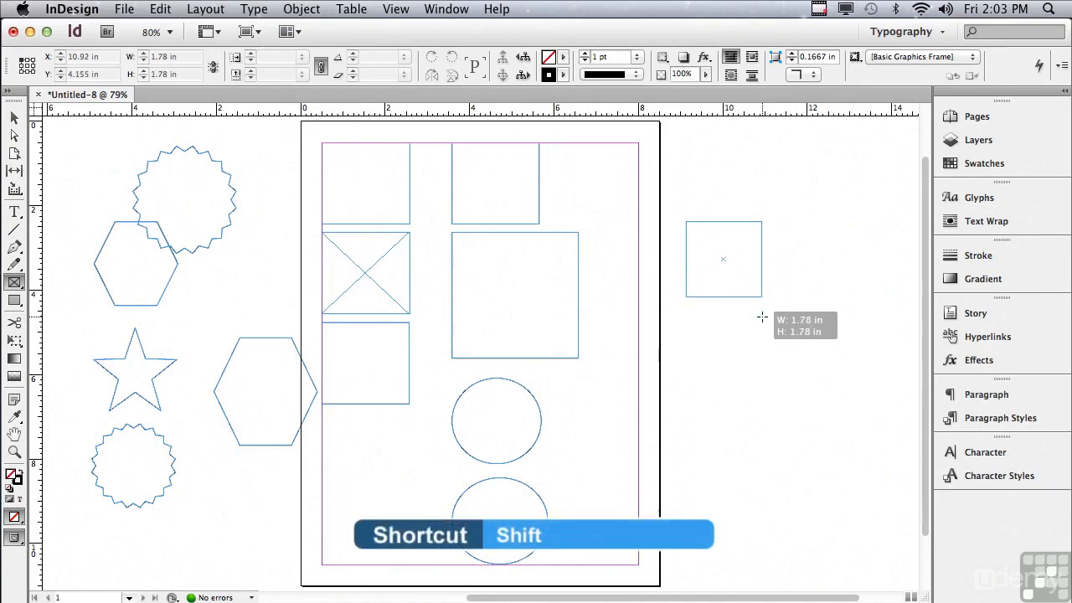
drag(762, 317, 789, 358)
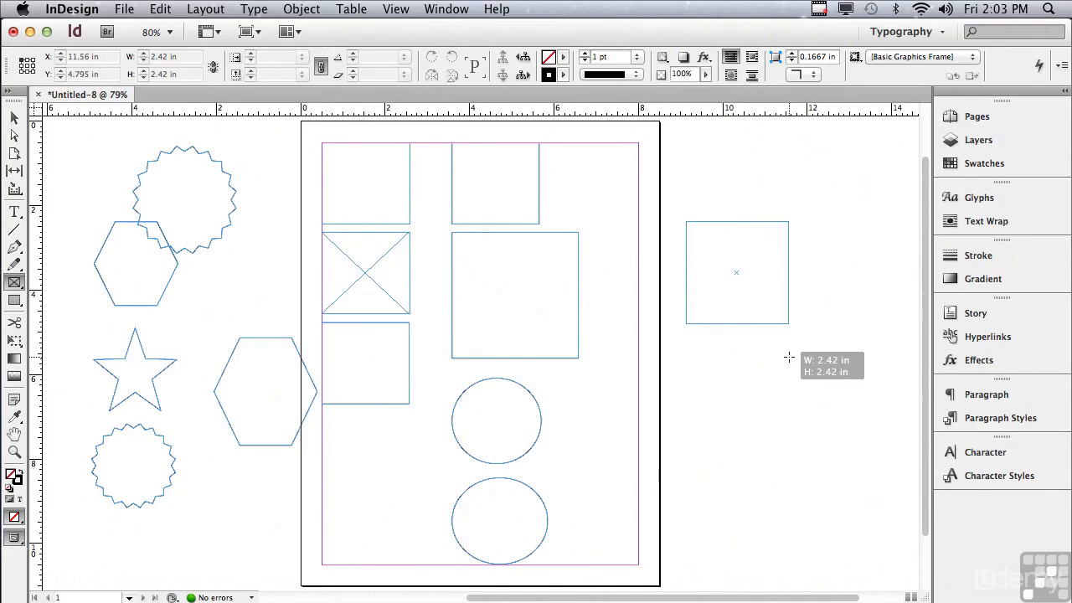
drag(789, 357, 792, 360)
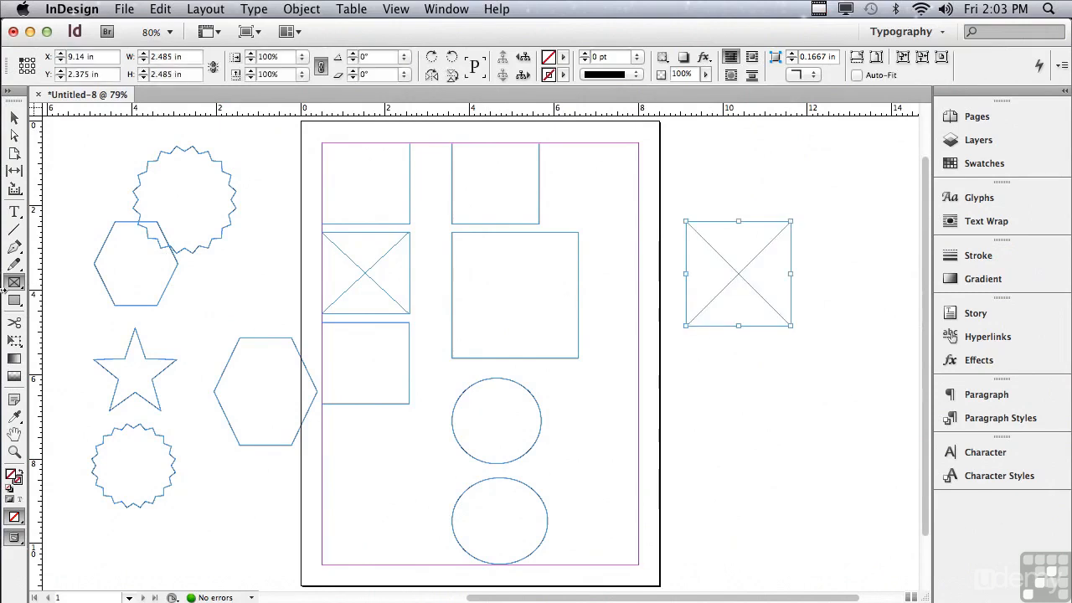
Step: Draw a perfectly circular placeholder frame about 2.56 in wide below the square frame with the Ellipse Frame tool
drag(13, 286, 56, 303)
drag(685, 346, 794, 493)
key(shift)
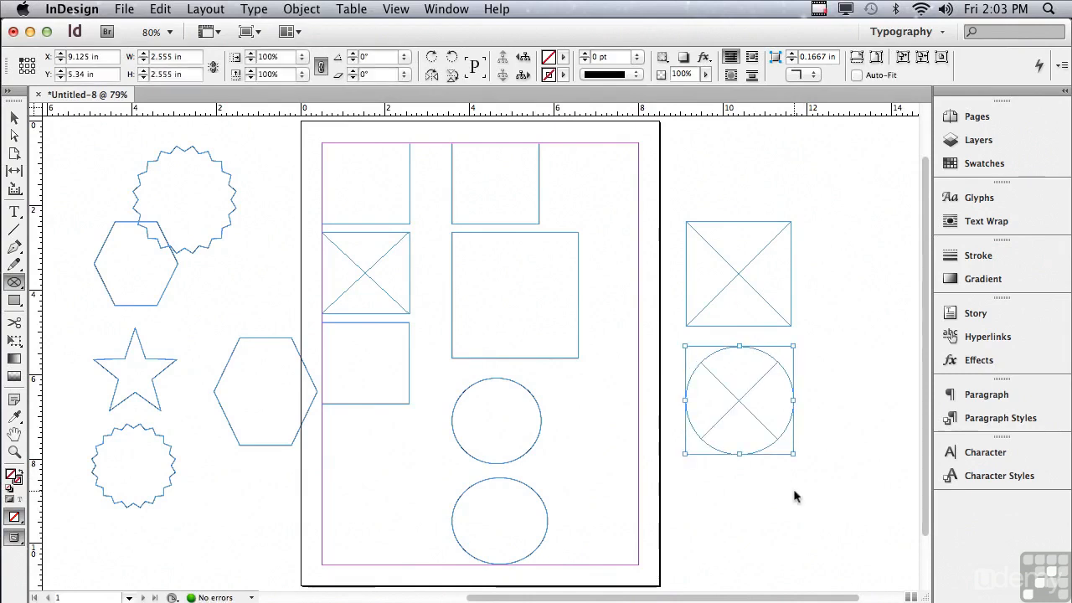
Step: Delete all objects and draw a circular placeholder frame about 3.24 in wide outward from its center in the page's upper-left area
key(super+a)
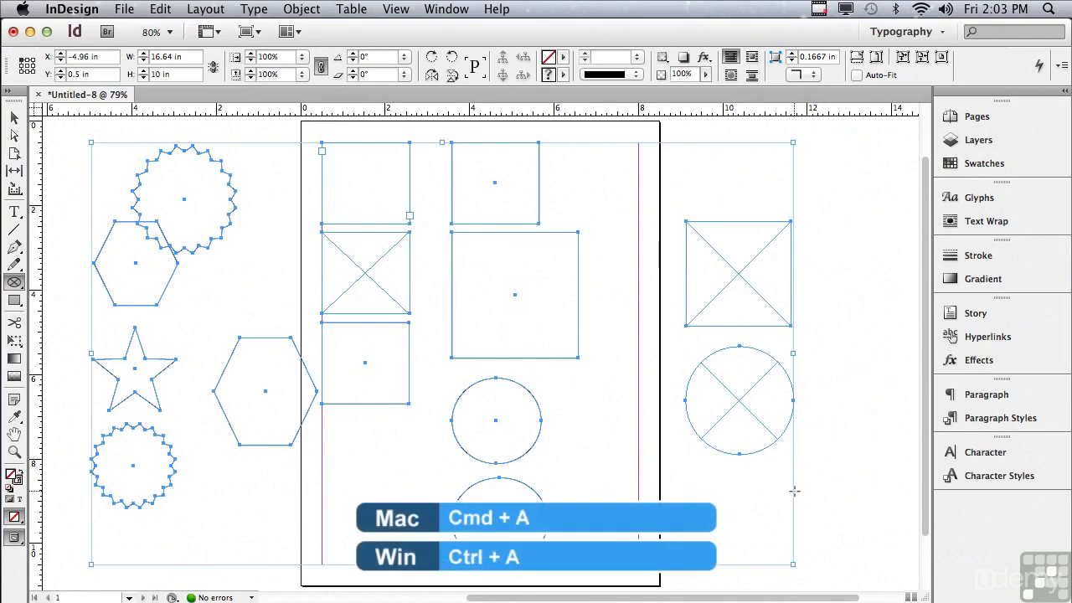
key(Delete)
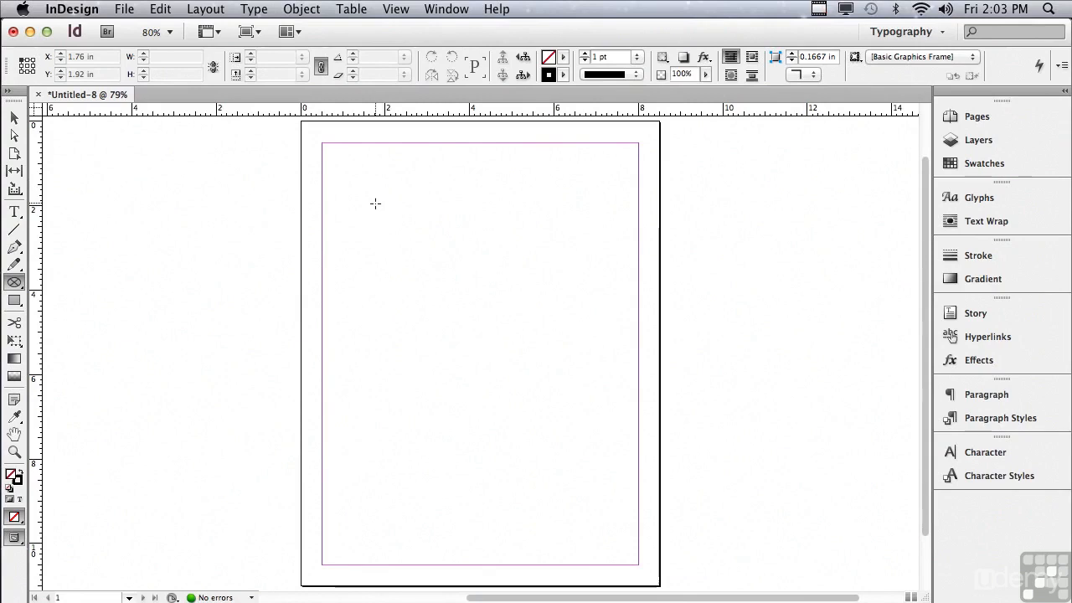
drag(375, 203, 315, 267)
key(alt)
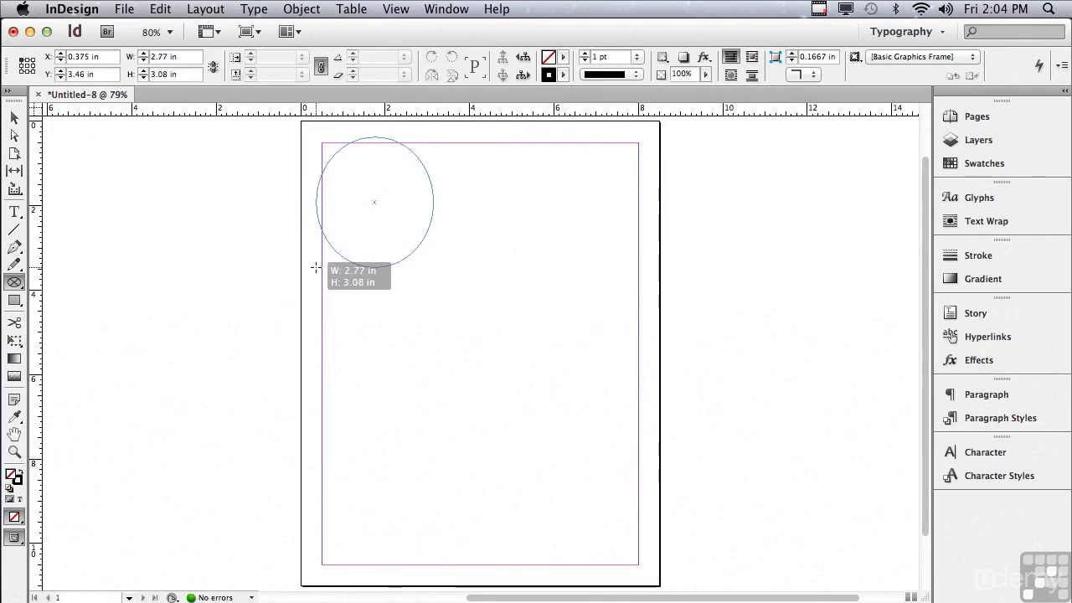
mouse_move(314, 268)
mouse_down()
mouse_move(297, 260)
mouse_move(298, 294)
mouse_move(307, 283)
mouse_up()
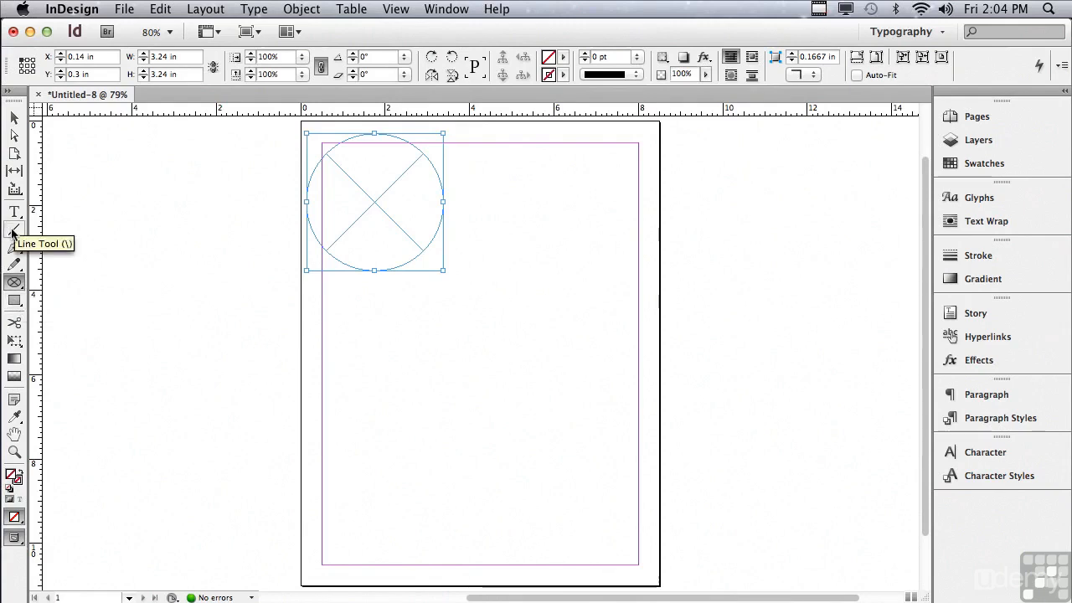
Step: Draw a diagonal line about 4.46 in long below the circular frame and a constrained vertical line about 2.79 in long beneath it
click(13, 231)
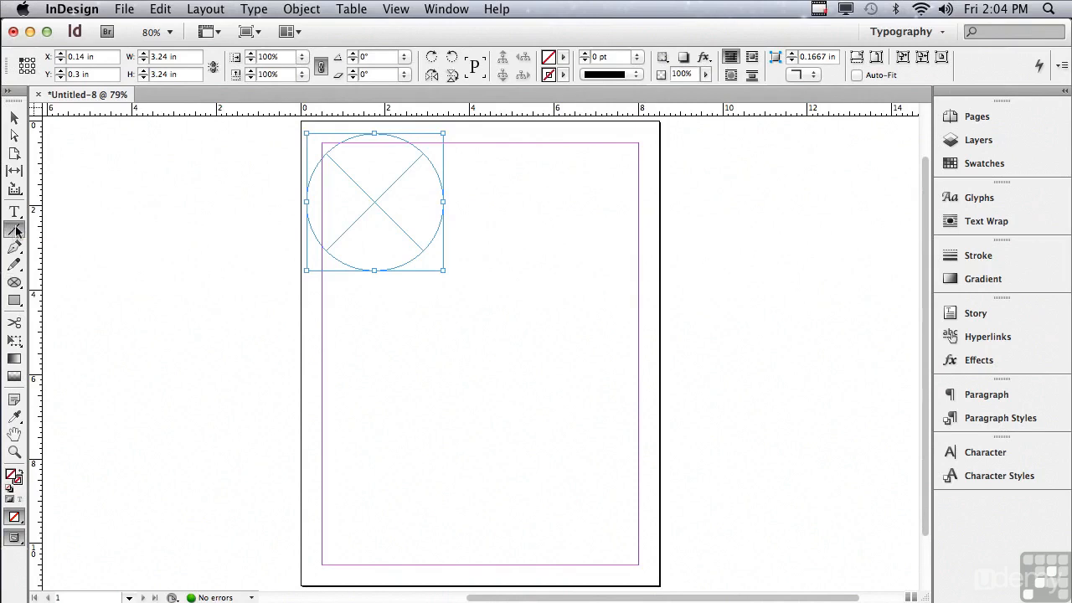
drag(339, 297, 499, 391)
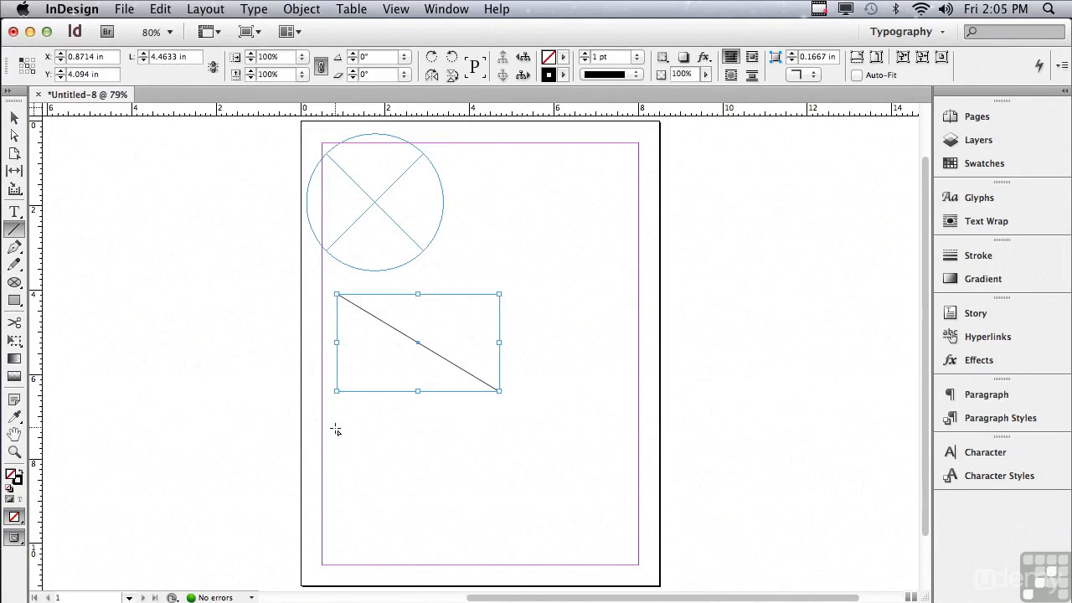
drag(335, 429, 511, 437)
drag(524, 436, 353, 545)
key(shift)
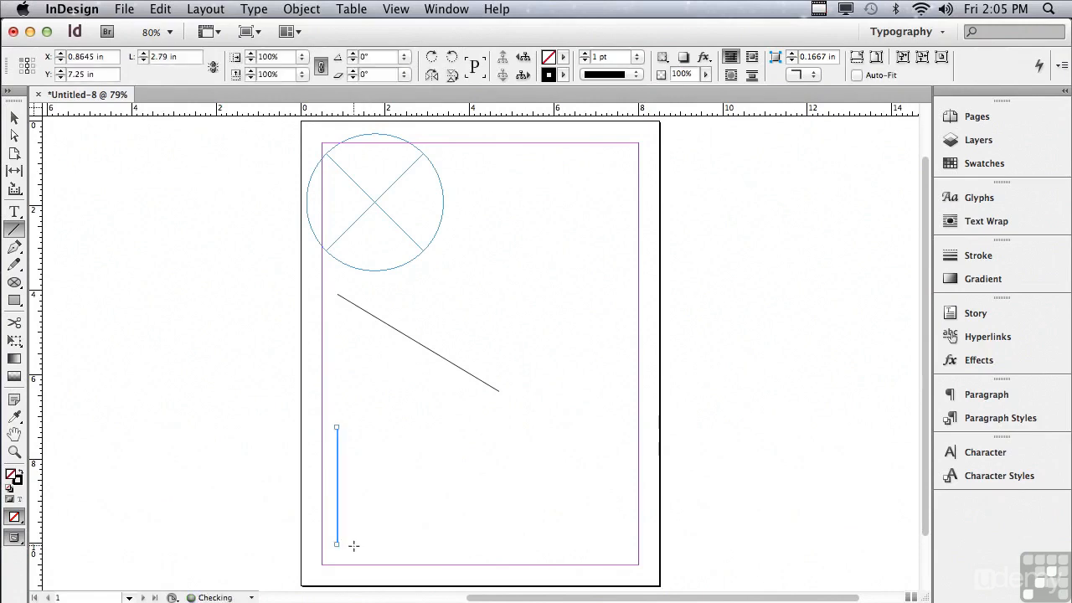
Step: Draw a Pen tool path beside the circular frame with two straight segments forming a peak, followed by two curved segments descending from its right end
click(16, 252)
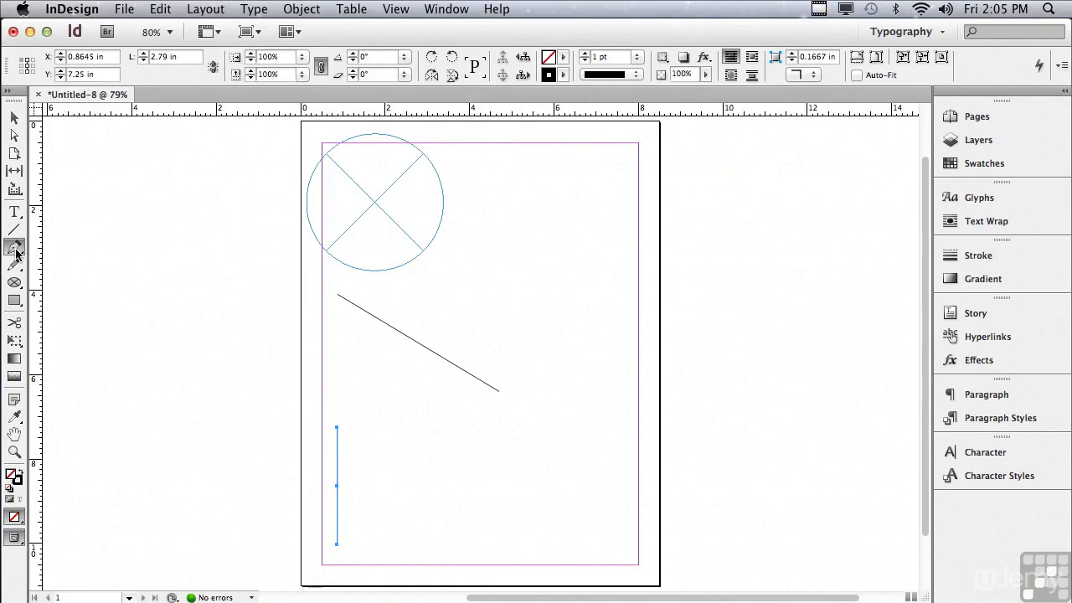
click(16, 251)
click(474, 270)
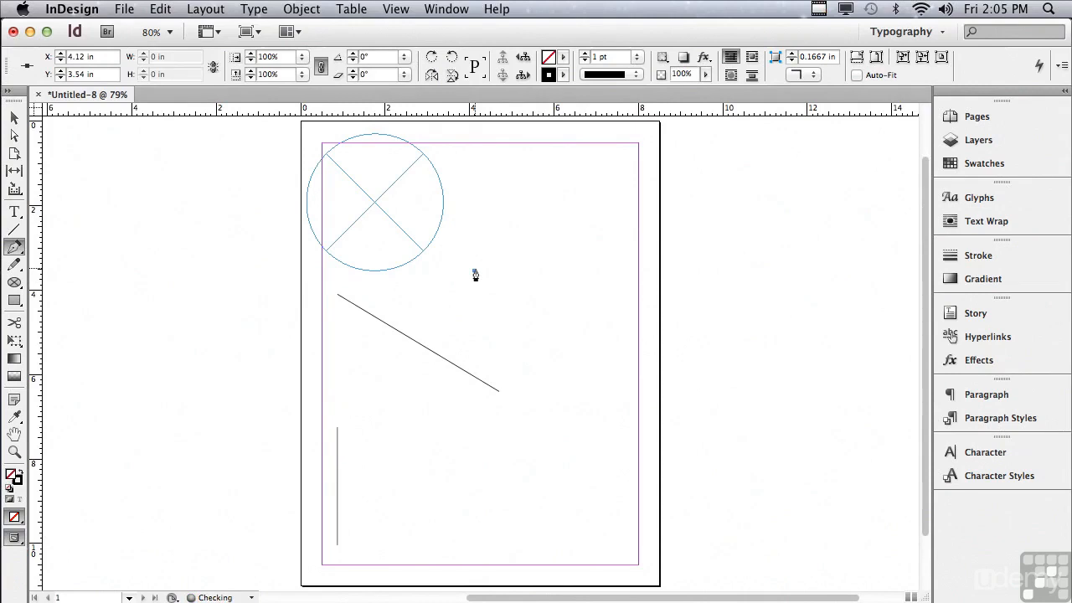
click(551, 165)
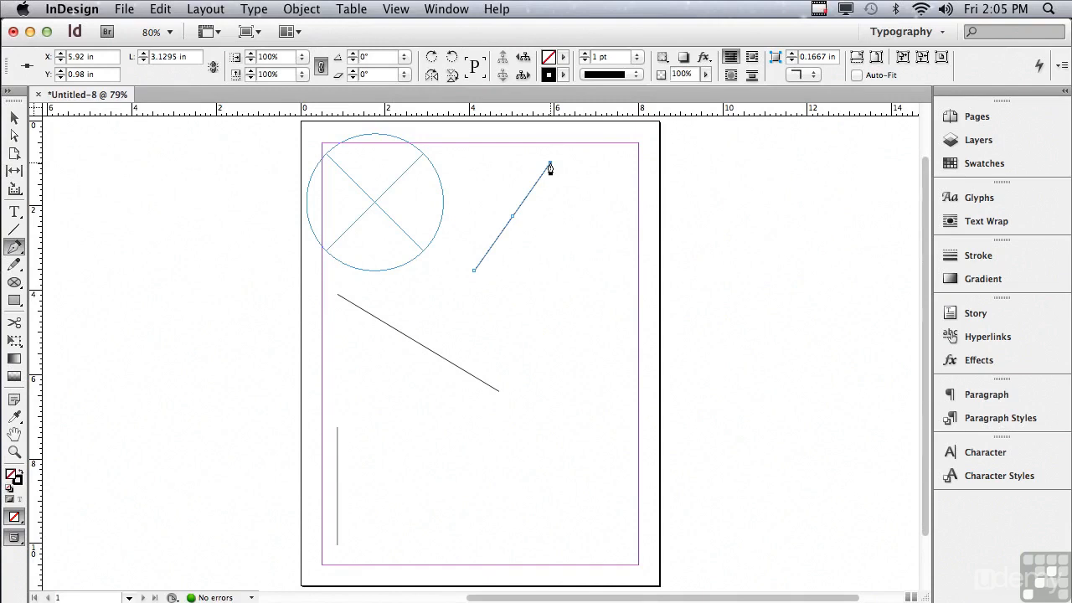
click(634, 258)
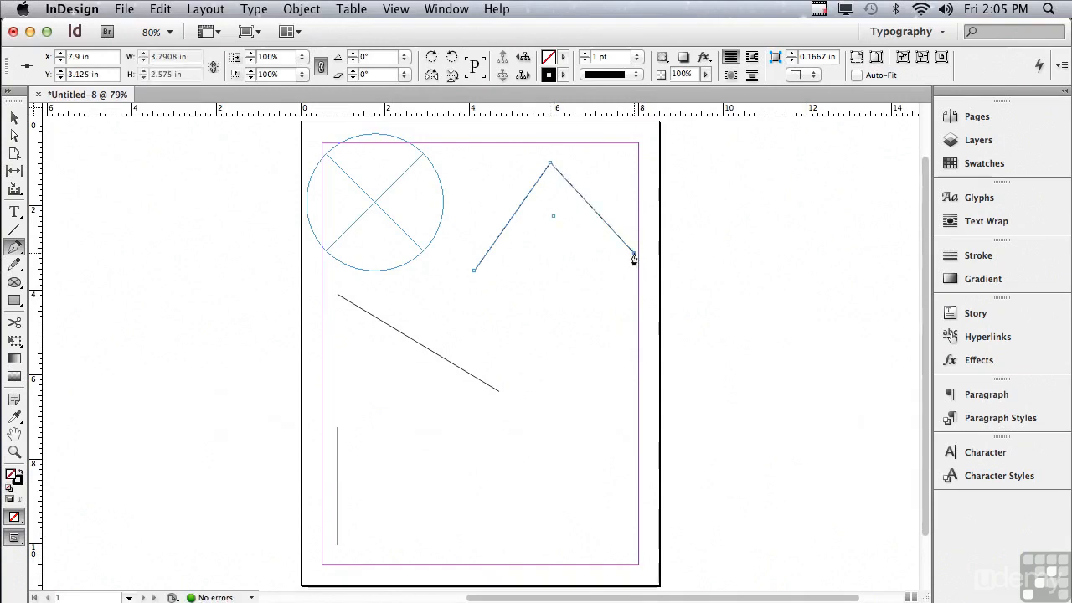
drag(589, 333, 660, 379)
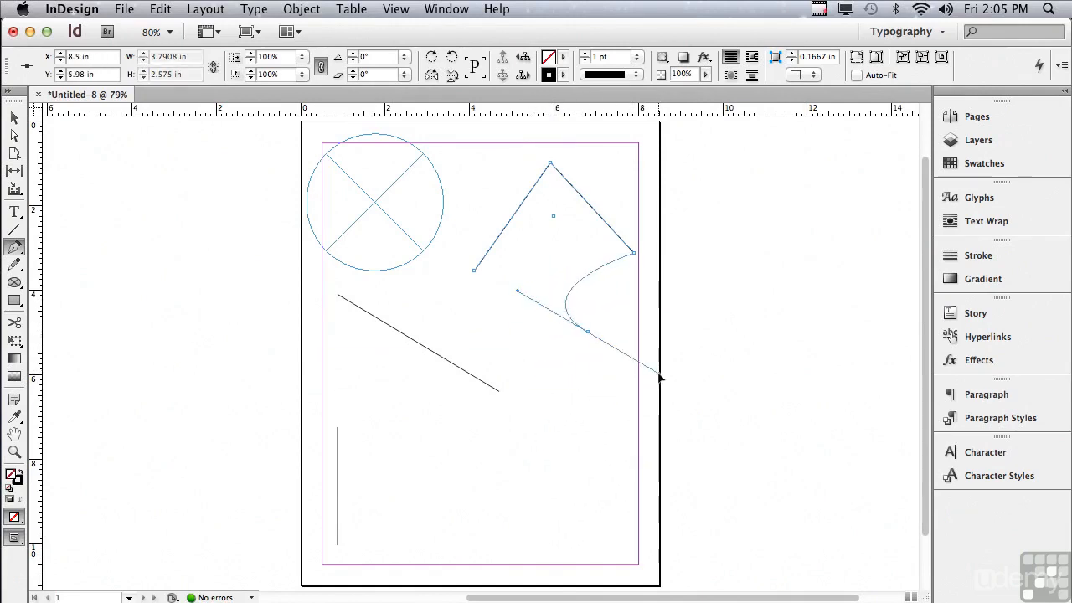
drag(574, 405, 538, 389)
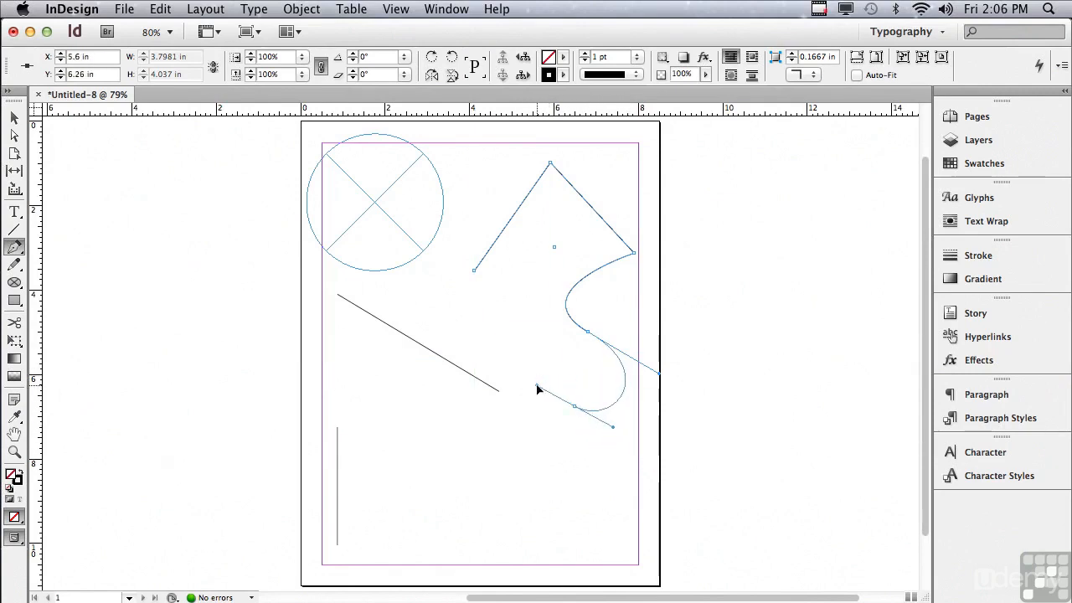